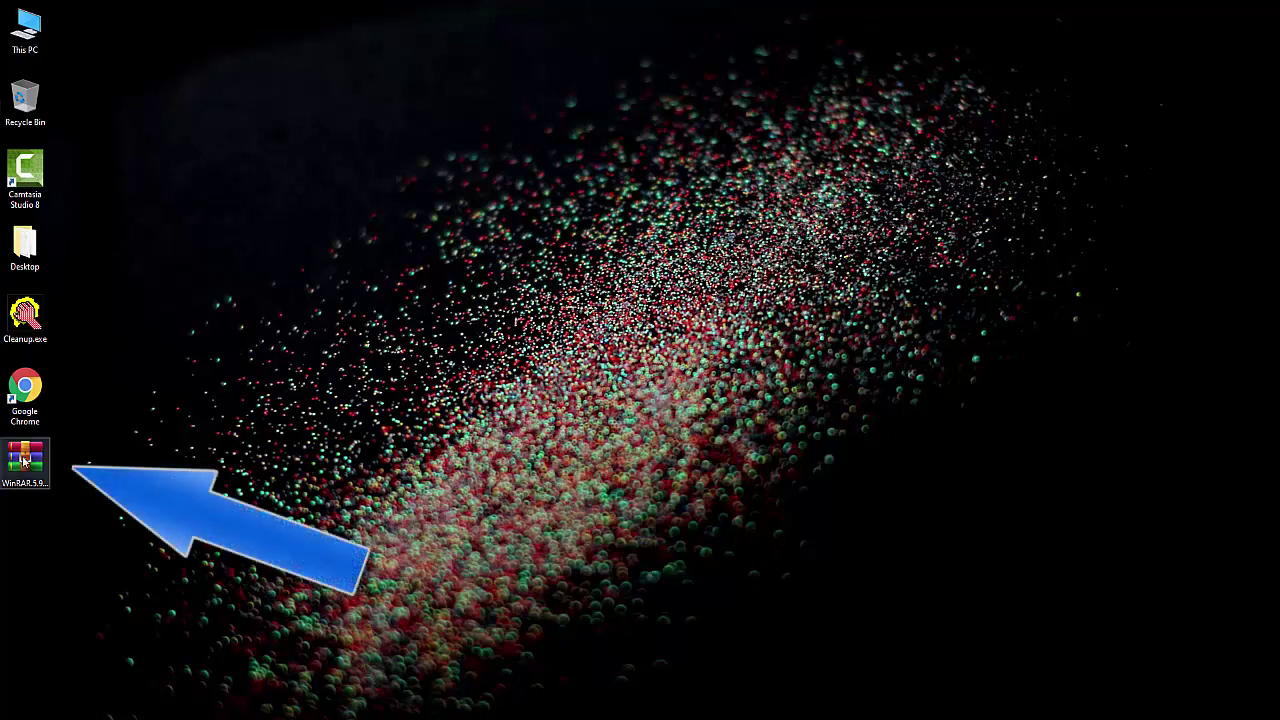
Extract WinRAR.5.90.zip on the desktop into its own WinRAR.5.90 folder.
{"action": "left_click", "coordinate": [46, 490]}
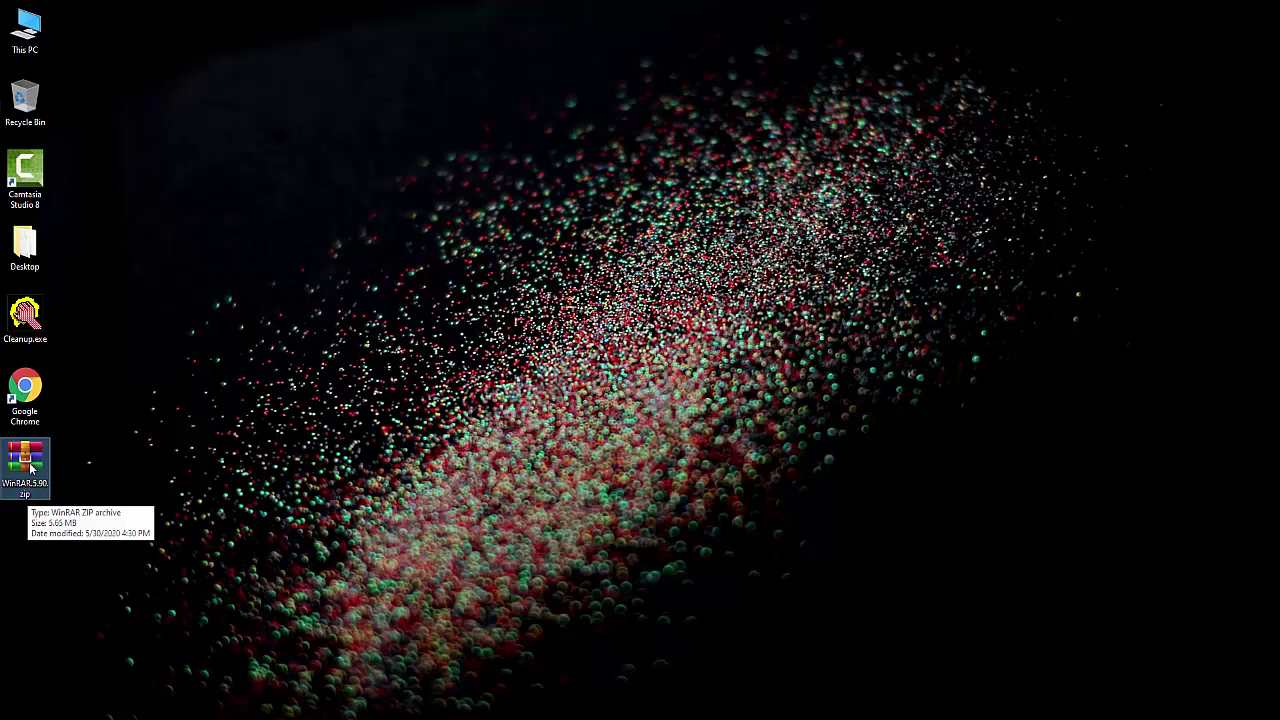
{"action": "right_click", "coordinate": [31, 468]}
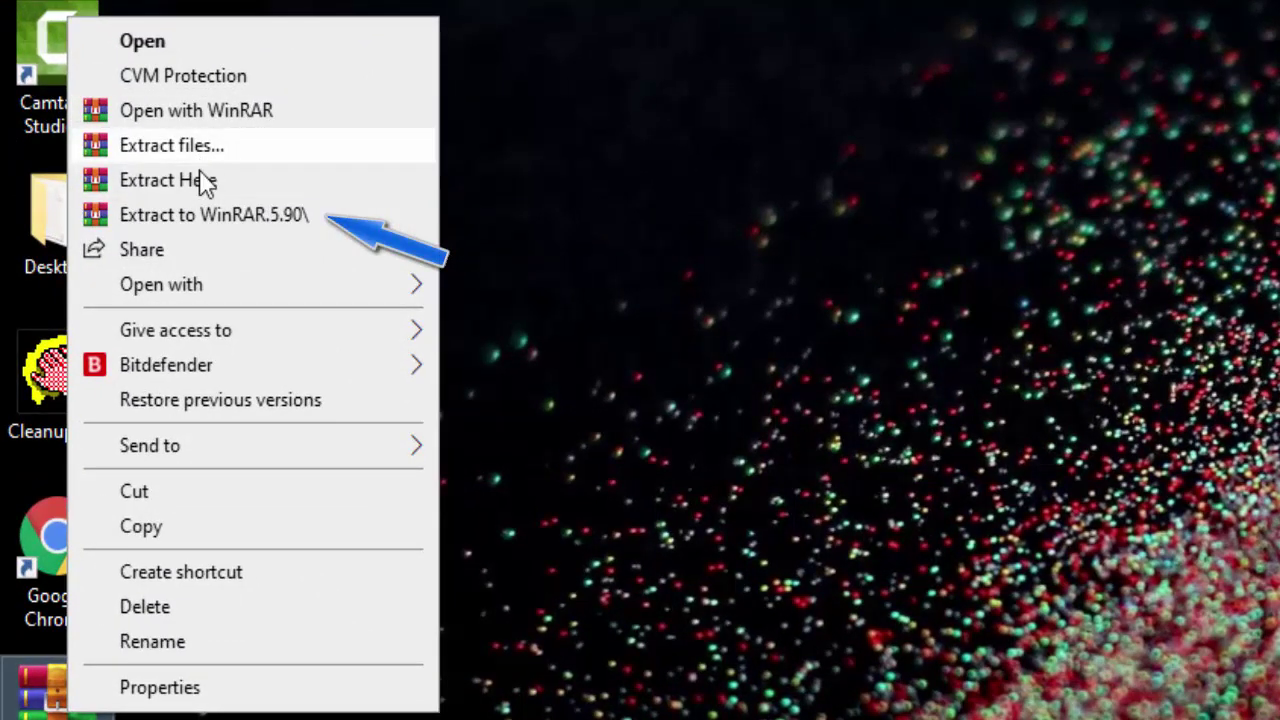
{"action": "left_click", "coordinate": [294, 228]}
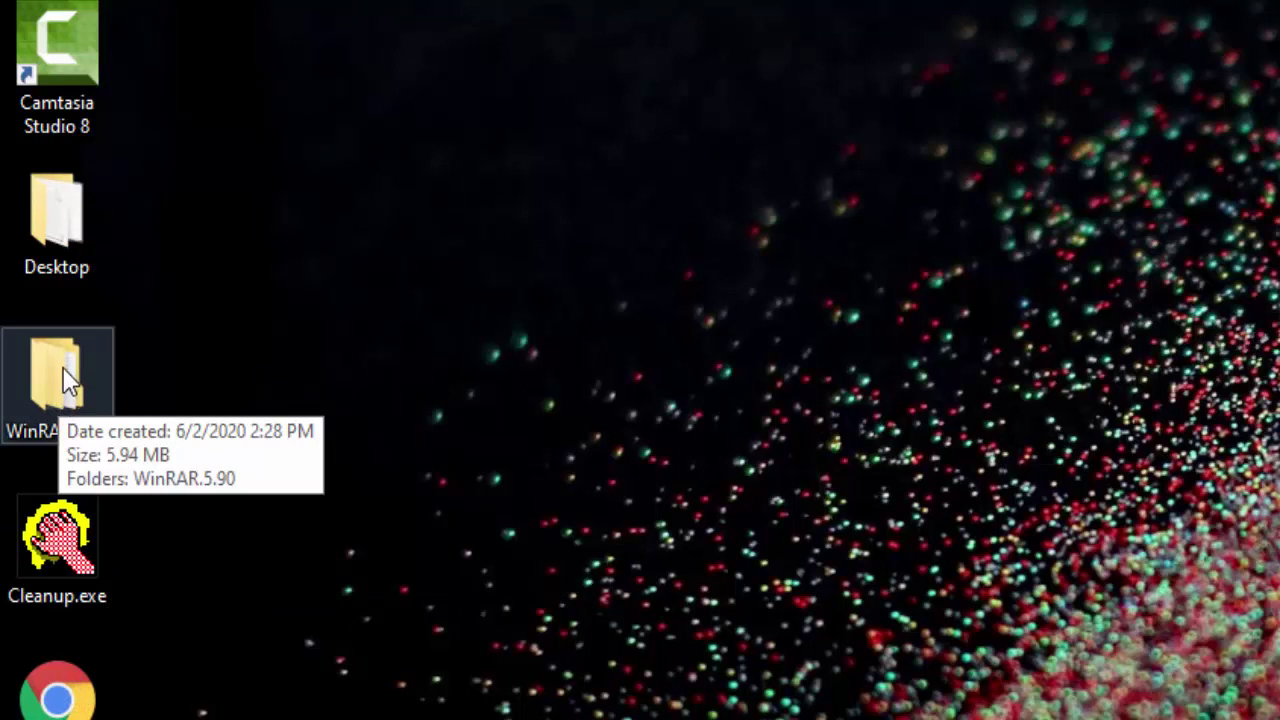
Open the WinRAR.5.90 folder and look over the License folder and Setup_32bit/Setup_64bit files.
{"action": "double_click", "coordinate": [63, 370]}
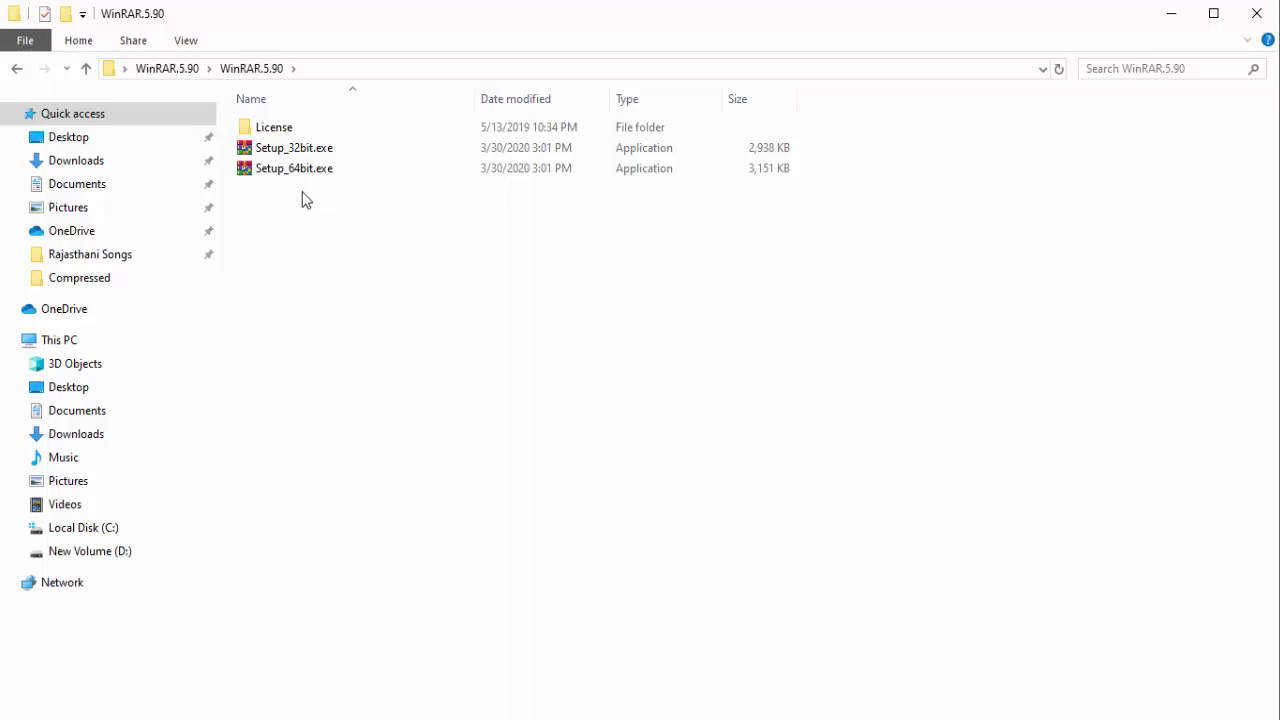
{"action": "mouse_move", "coordinate": [320, 150]}
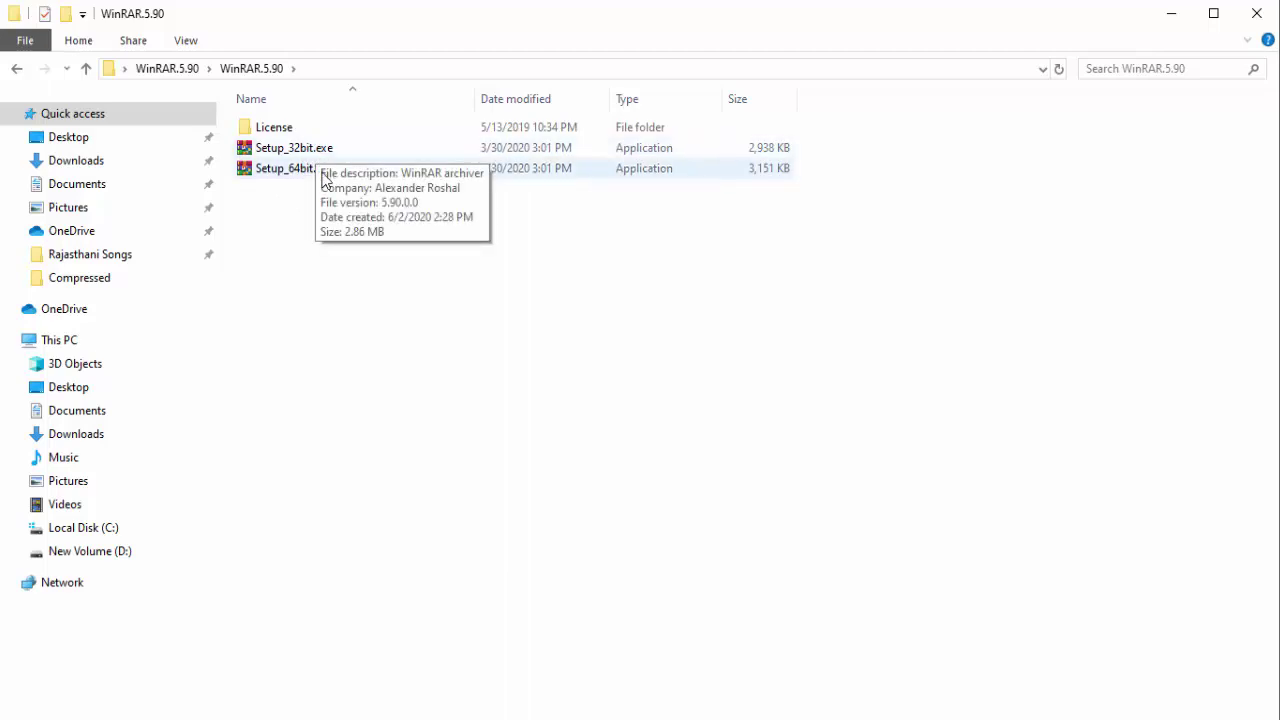
{"action": "left_click", "coordinate": [315, 172]}
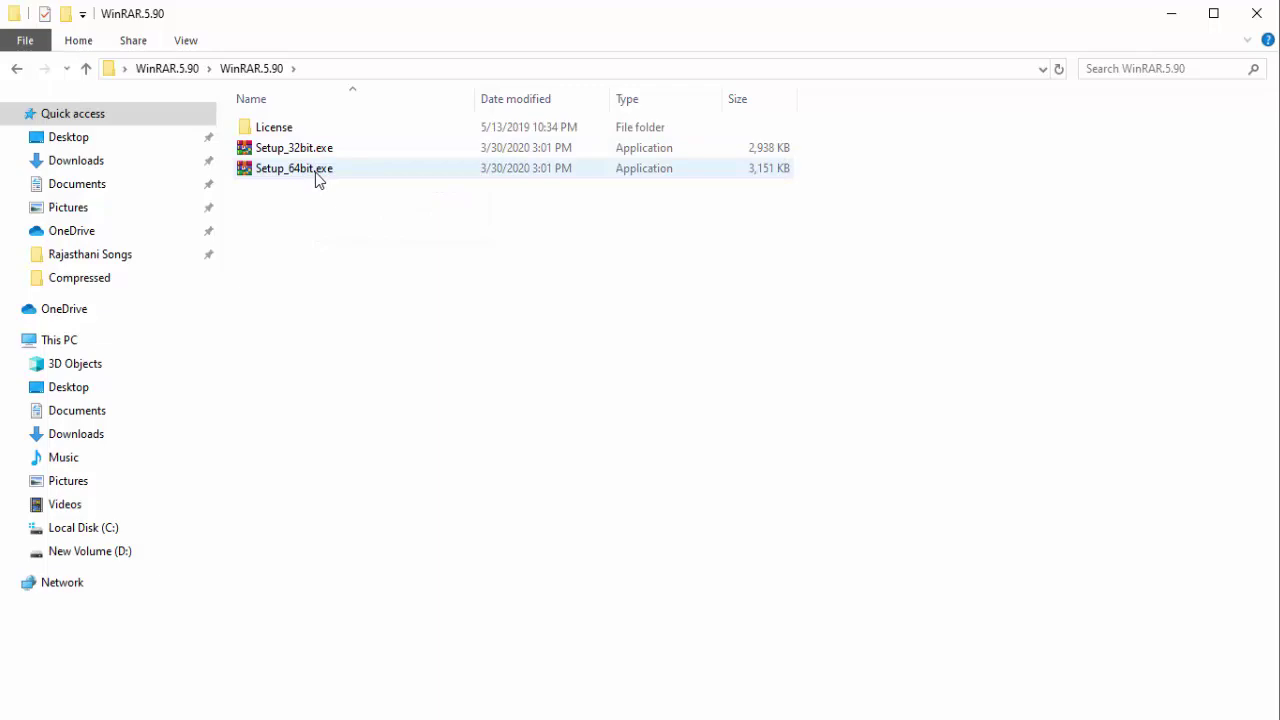
{"action": "mouse_move", "coordinate": [315, 172]}
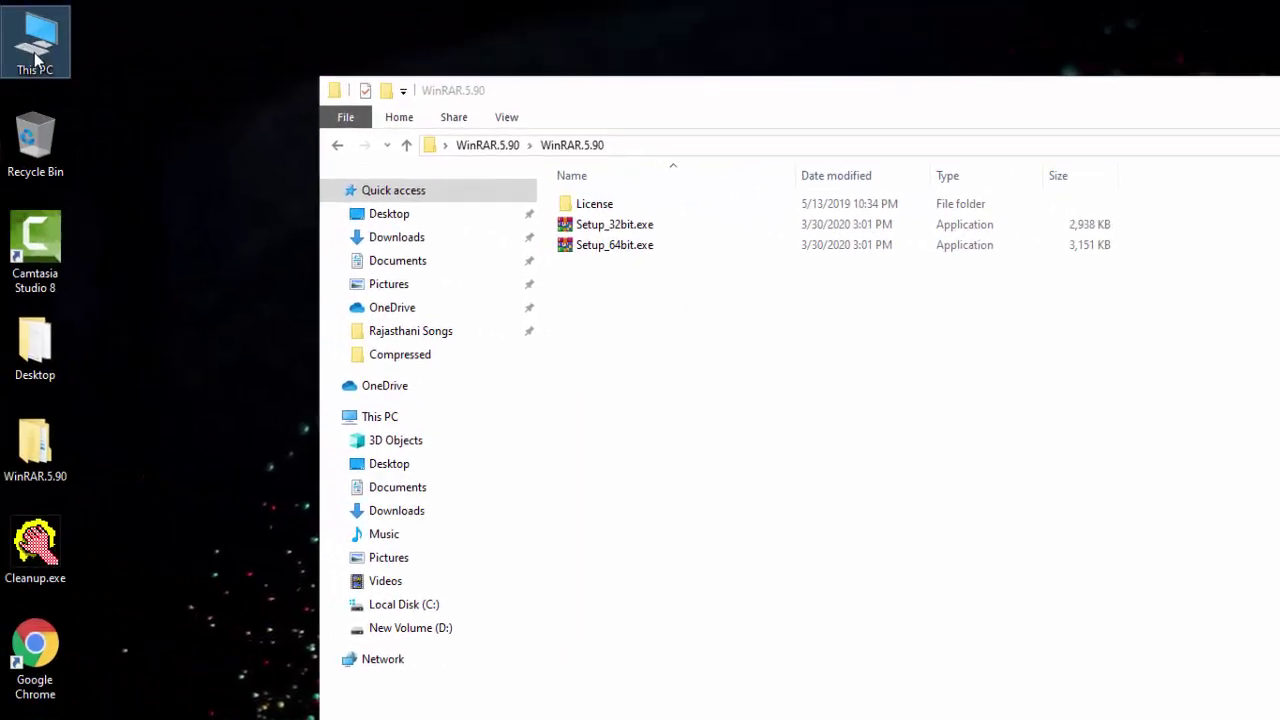
{"action": "right_click", "coordinate": [40, 43]}
{"action": "left_click", "coordinate": [90, 303]}
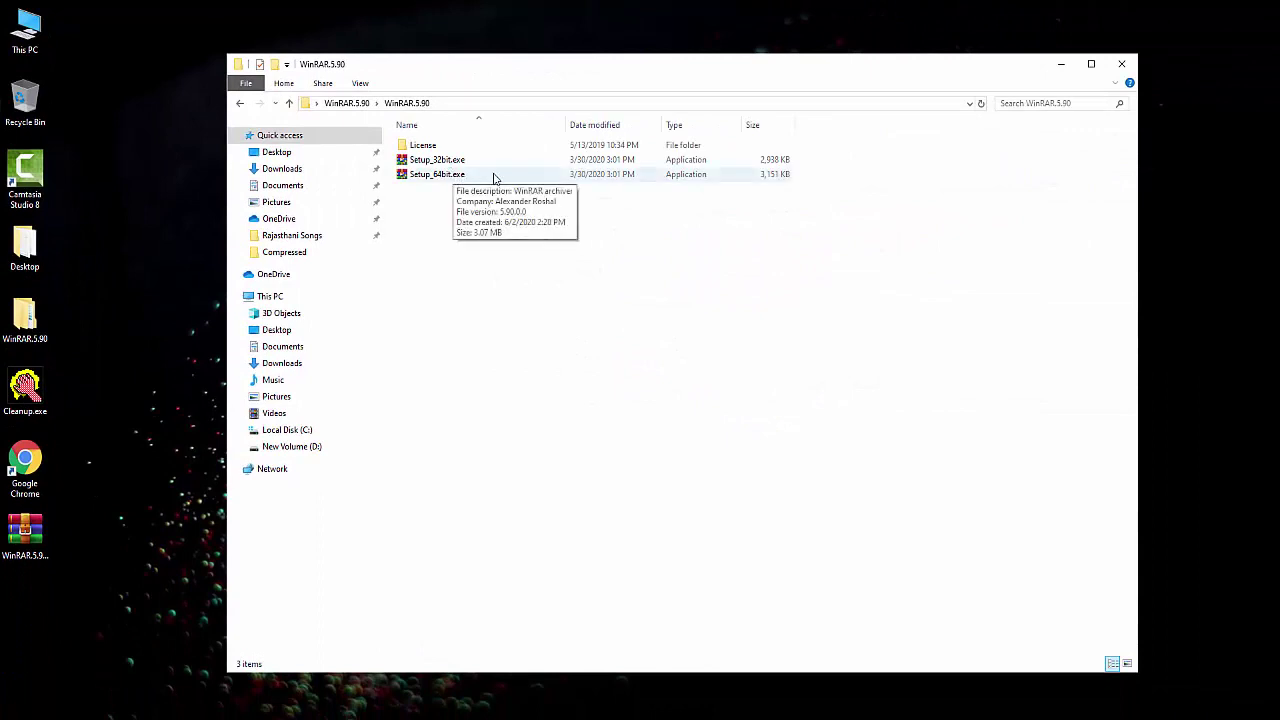
Install WinRAR 64-bit as administrator with default associations, then close the Start Menu window.
{"action": "left_click", "coordinate": [457, 178]}
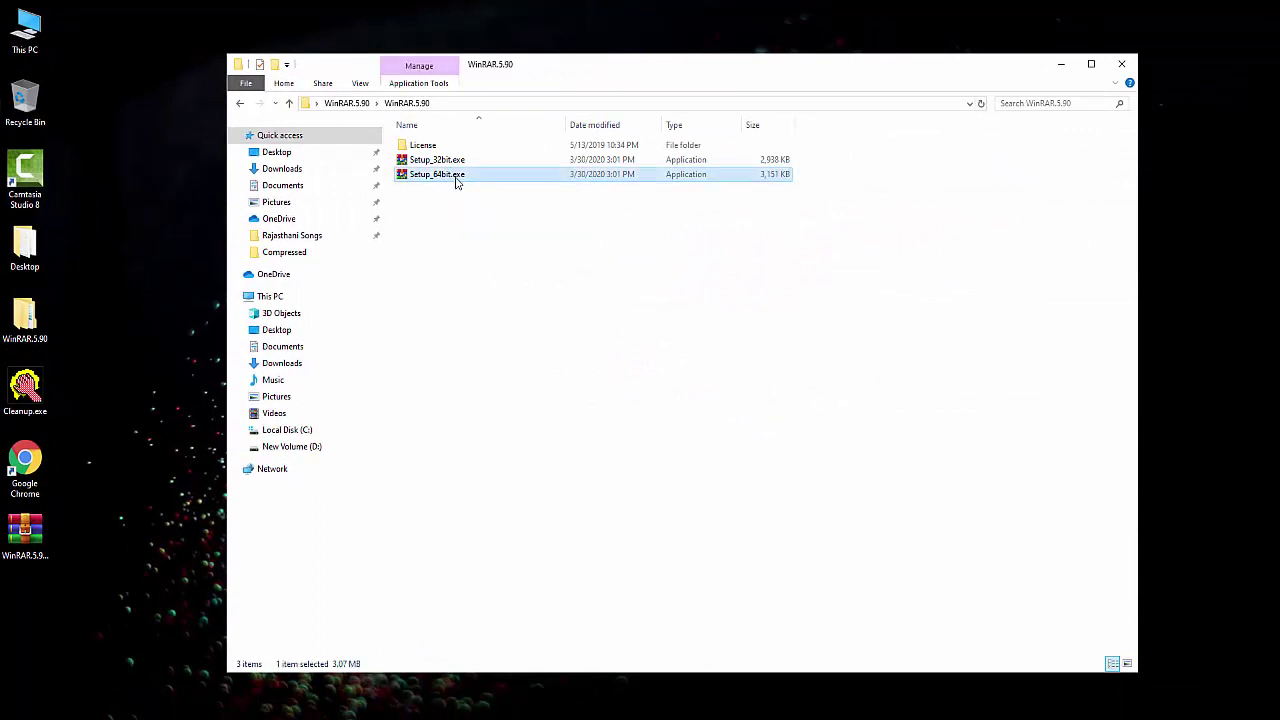
{"action": "right_click", "coordinate": [461, 178]}
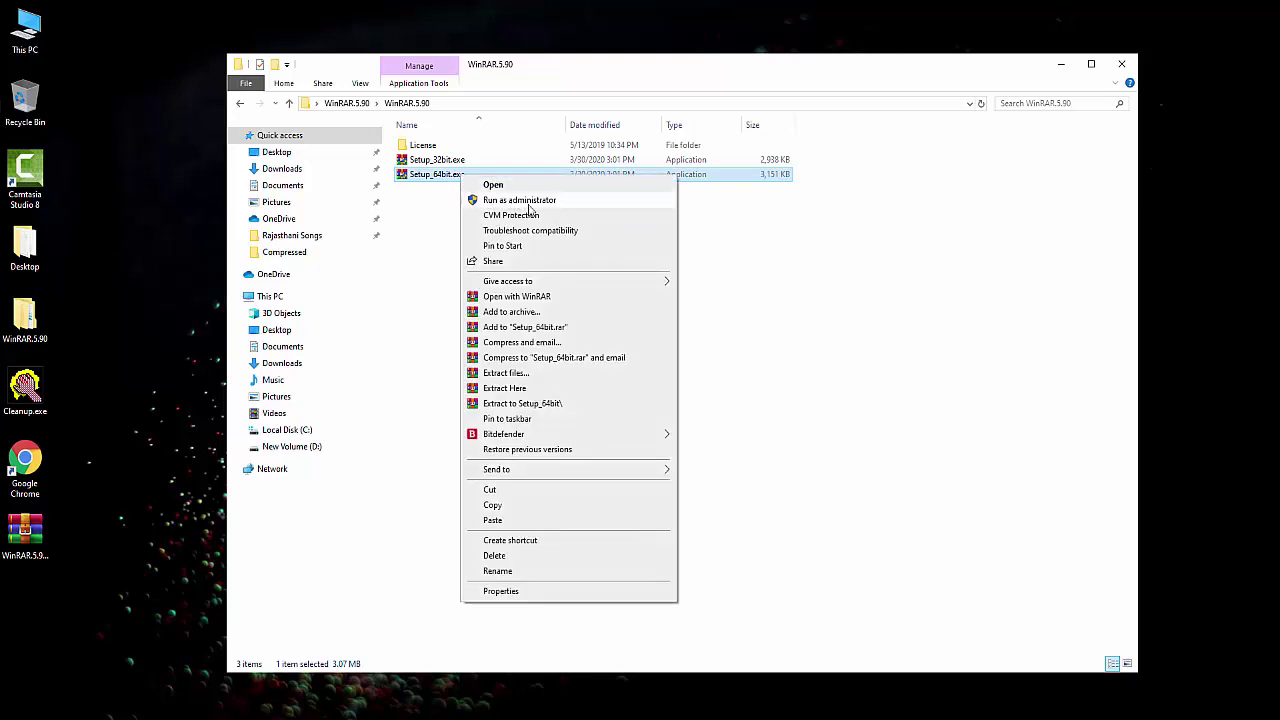
{"action": "left_click", "coordinate": [543, 202]}
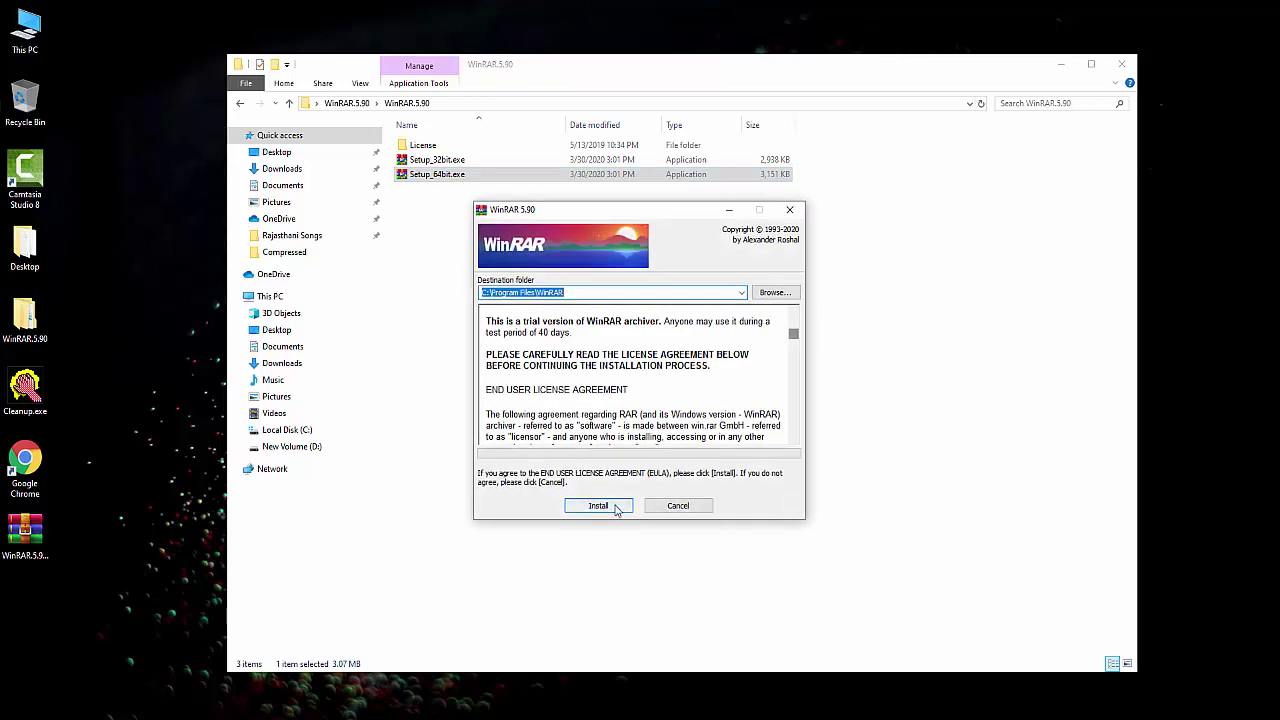
{"action": "left_click", "coordinate": [598, 505]}
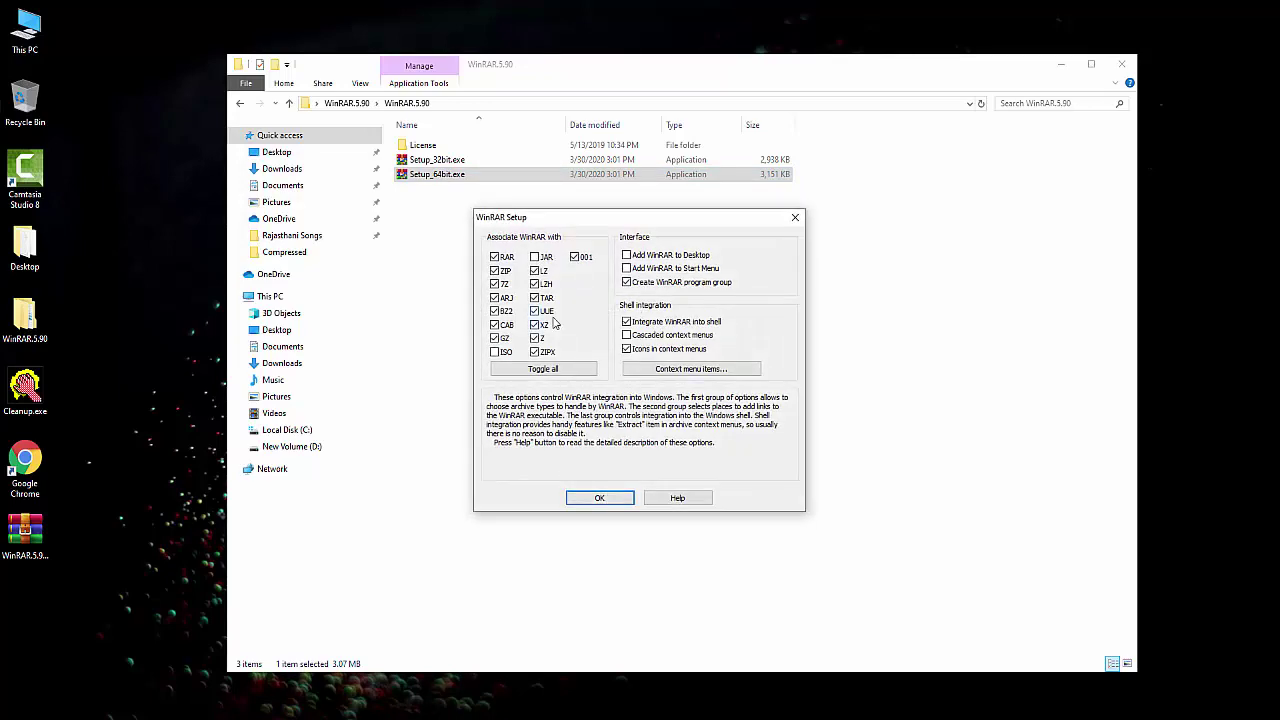
{"action": "left_click", "coordinate": [604, 498]}
{"action": "left_click", "coordinate": [640, 499]}
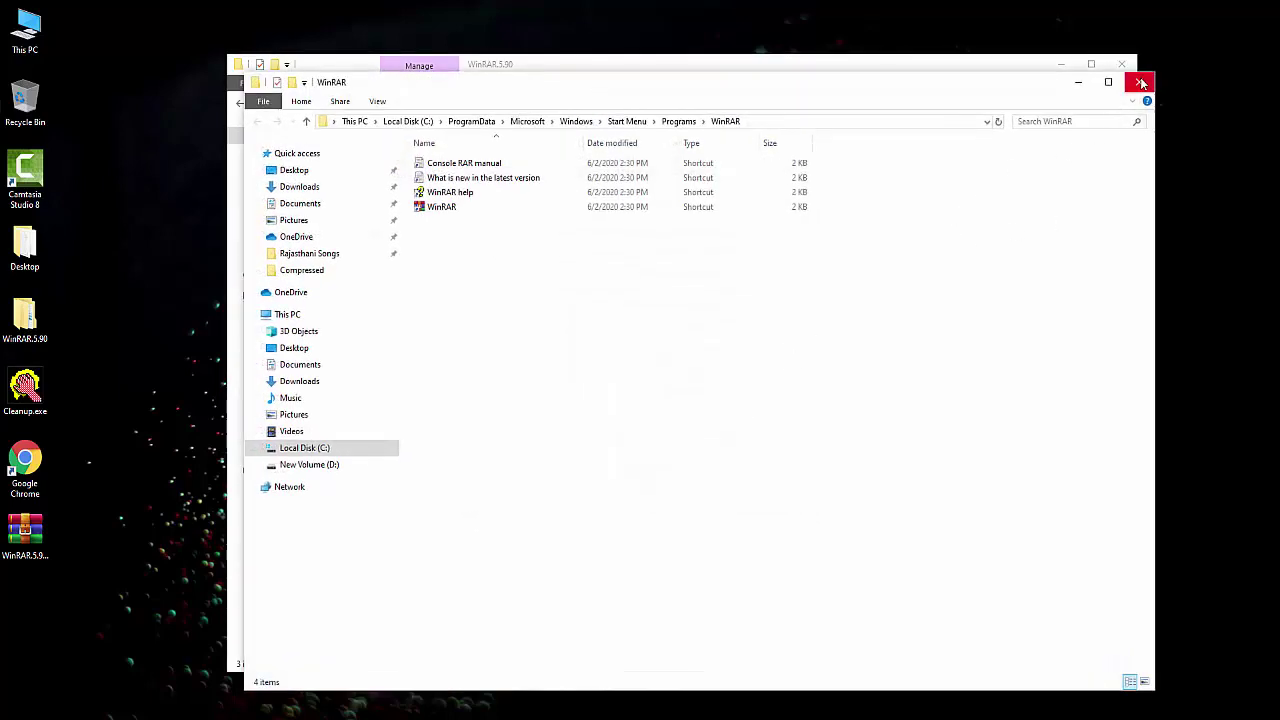
{"action": "left_click", "coordinate": [1143, 83]}
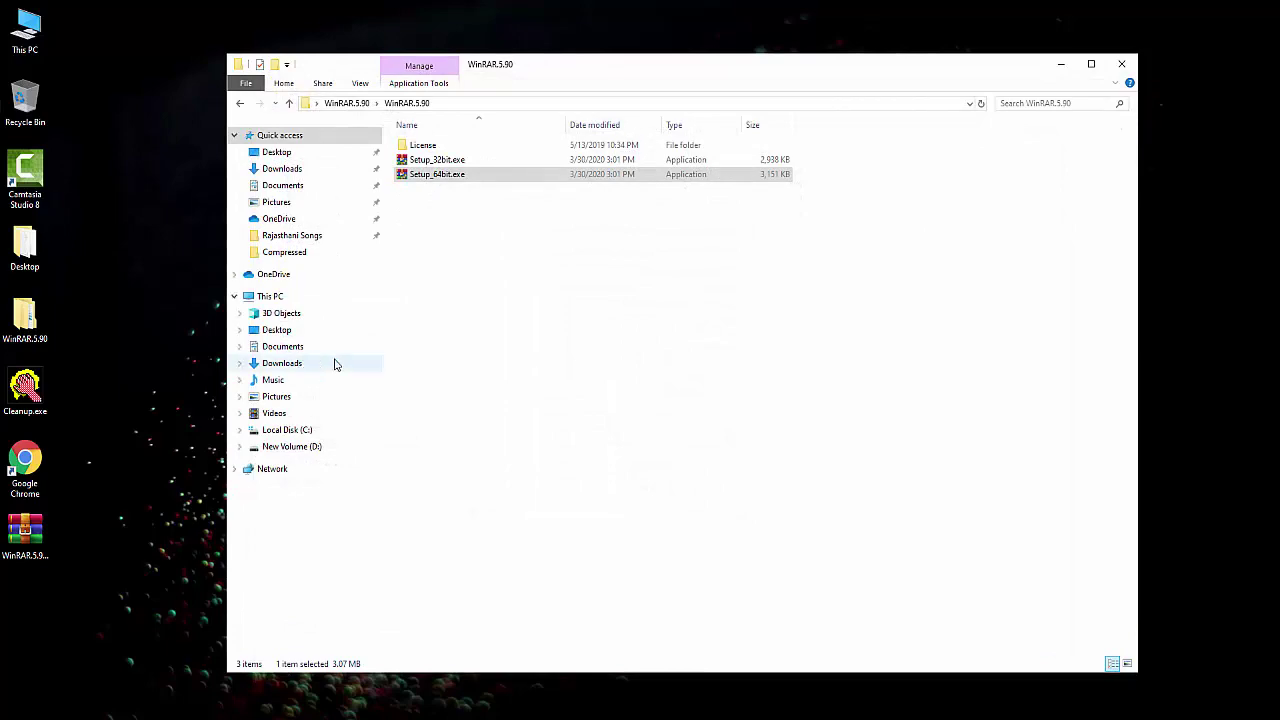
Copy rarreg.key from the License folder and open Local Disk (C:) in a new window.
{"action": "double_click", "coordinate": [437, 149]}
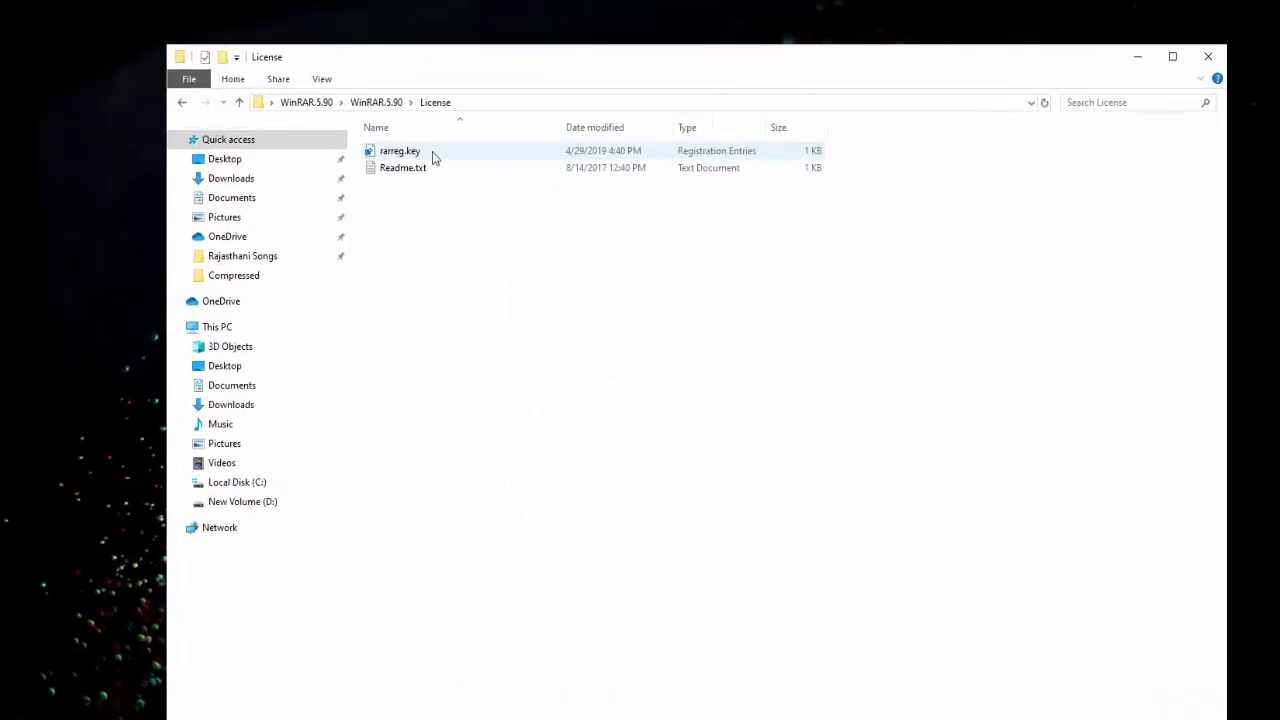
{"action": "left_click", "coordinate": [439, 154]}
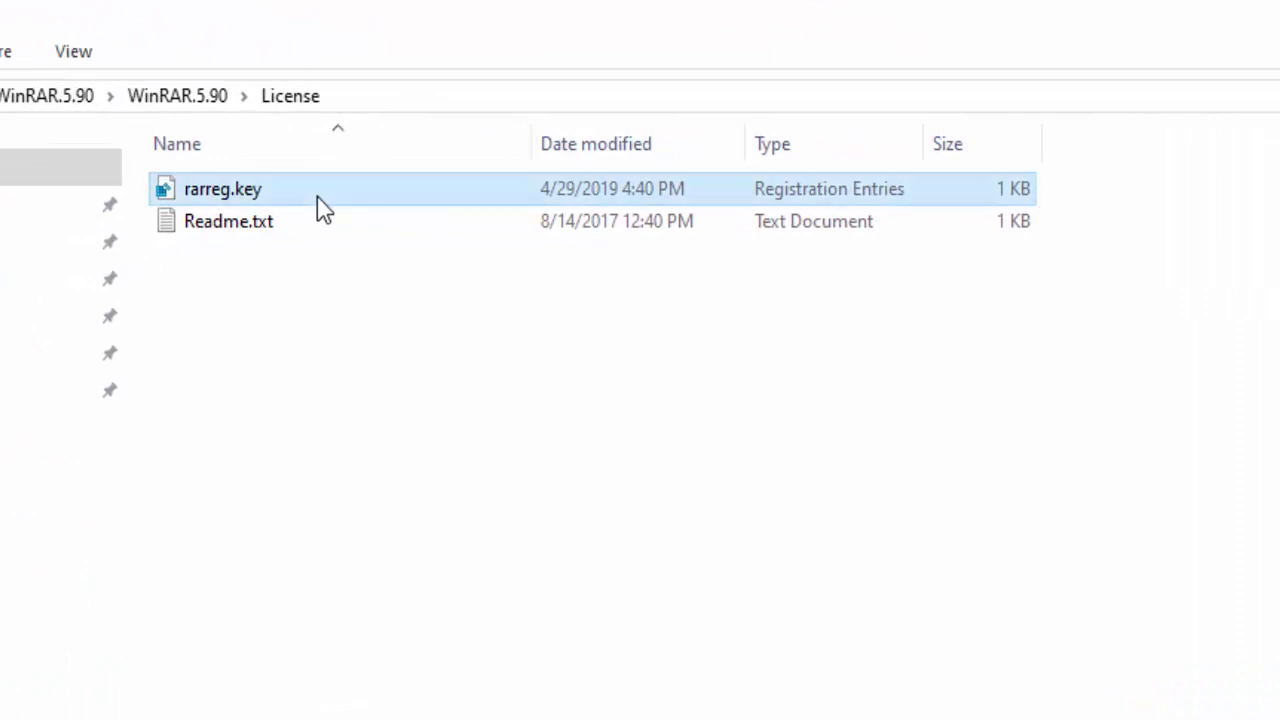
{"action": "right_click", "coordinate": [317, 196]}
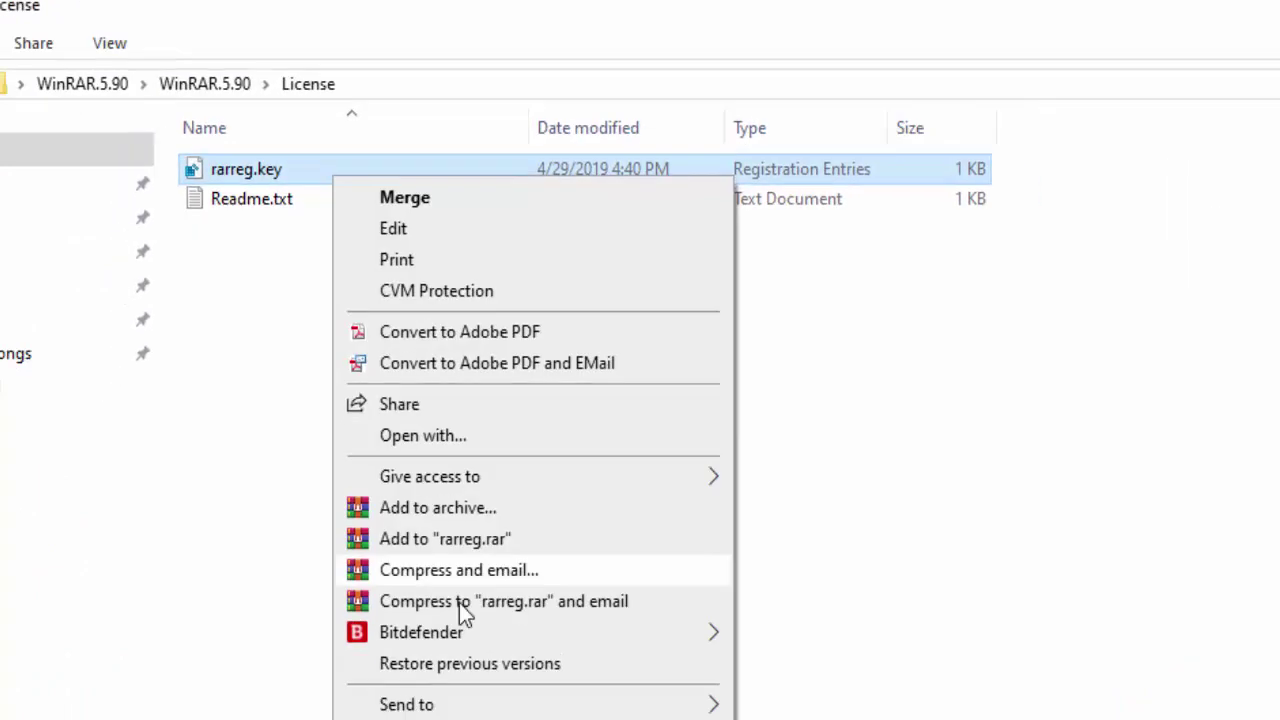
{"action": "left_click", "coordinate": [395, 568]}
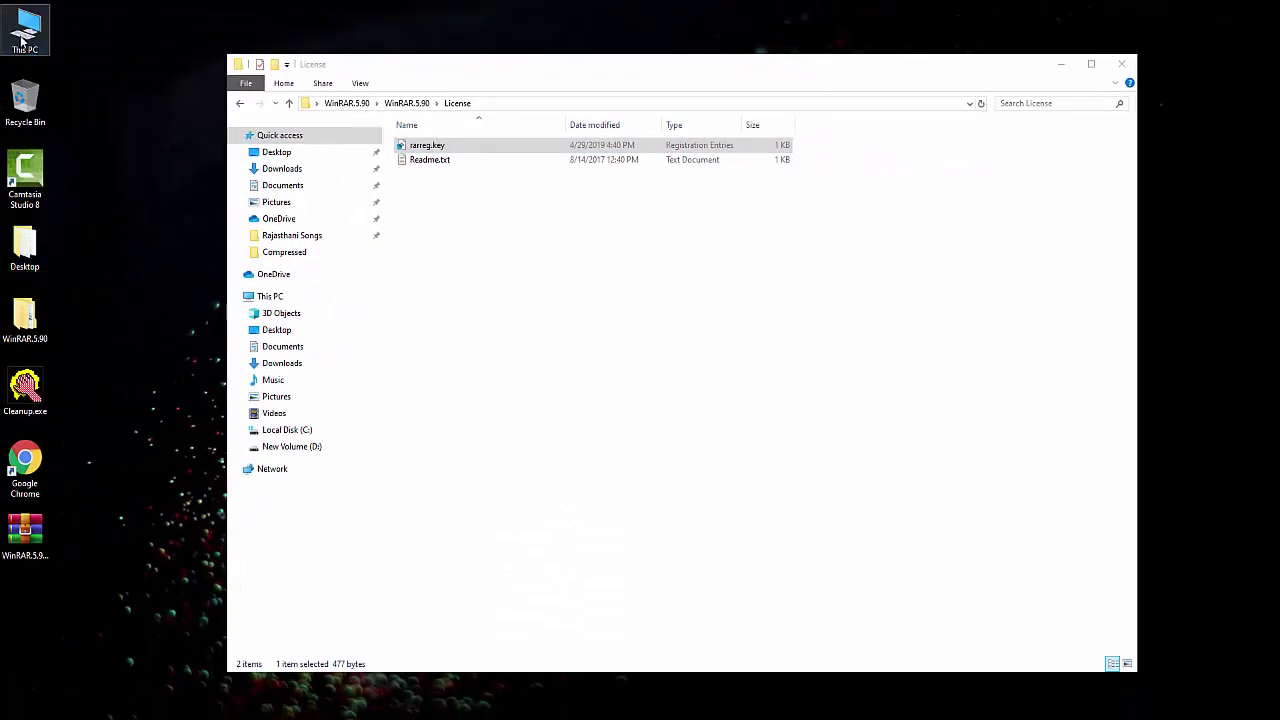
{"action": "double_click", "coordinate": [9, 40]}
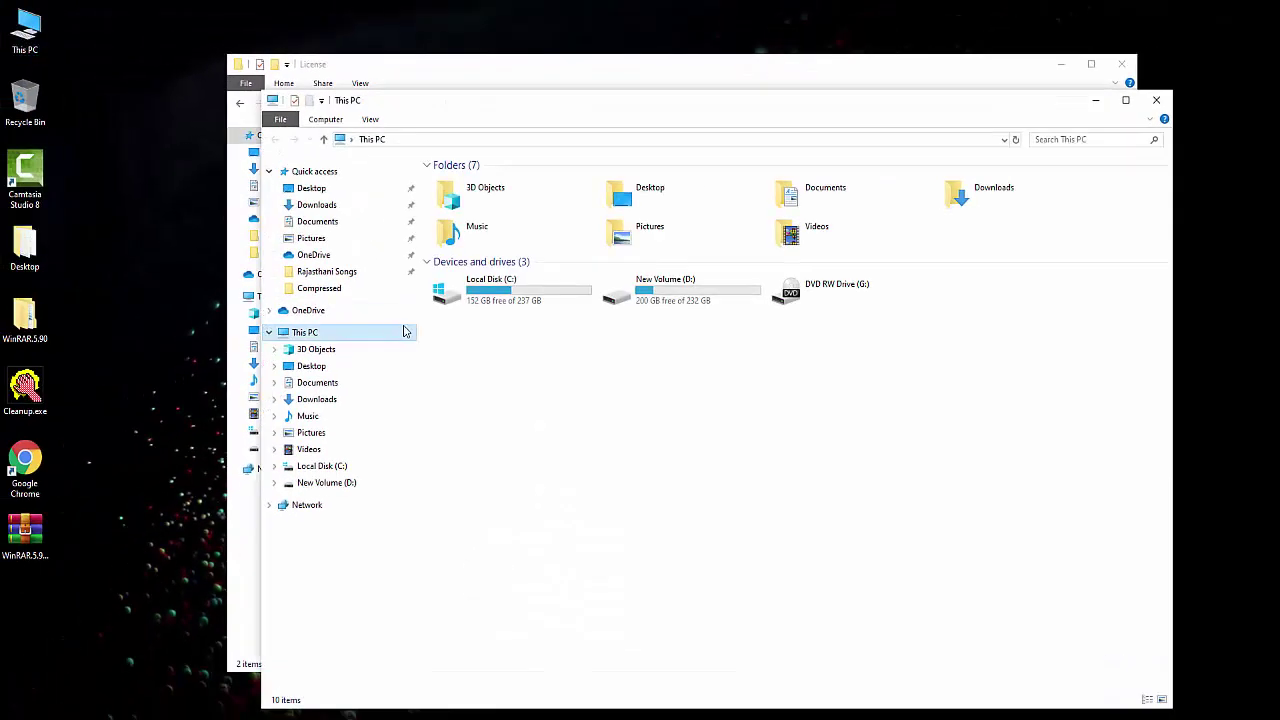
{"action": "double_click", "coordinate": [518, 292]}
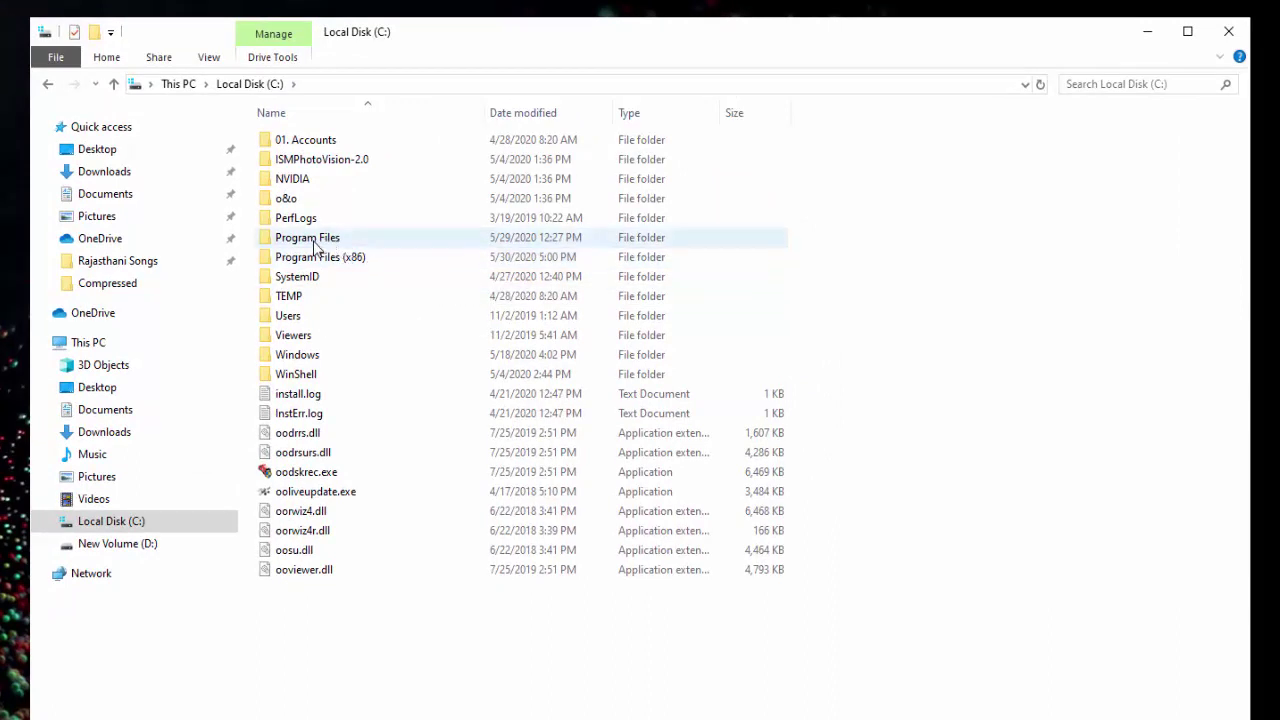
Navigate to the C:\Program Files\WinRAR folder.
{"action": "double_click", "coordinate": [325, 238]}
{"action": "left_click", "coordinate": [395, 396]}
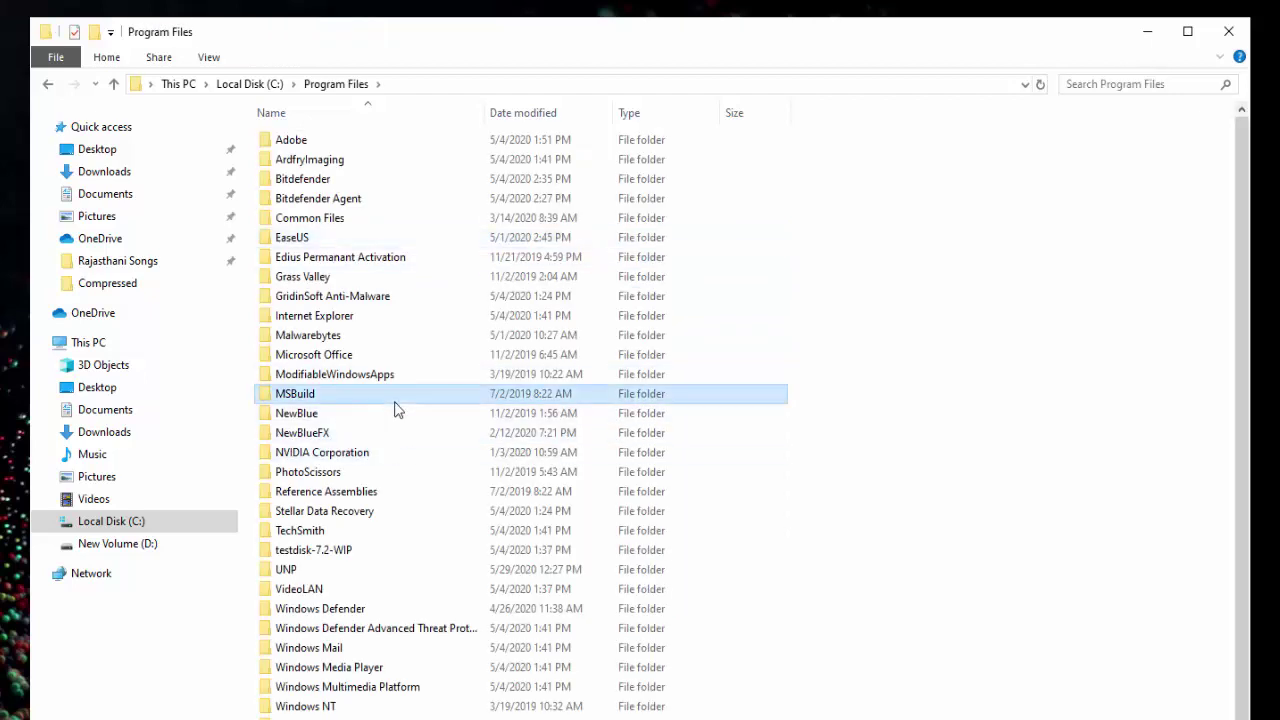
{"action": "key", "text": "w"}
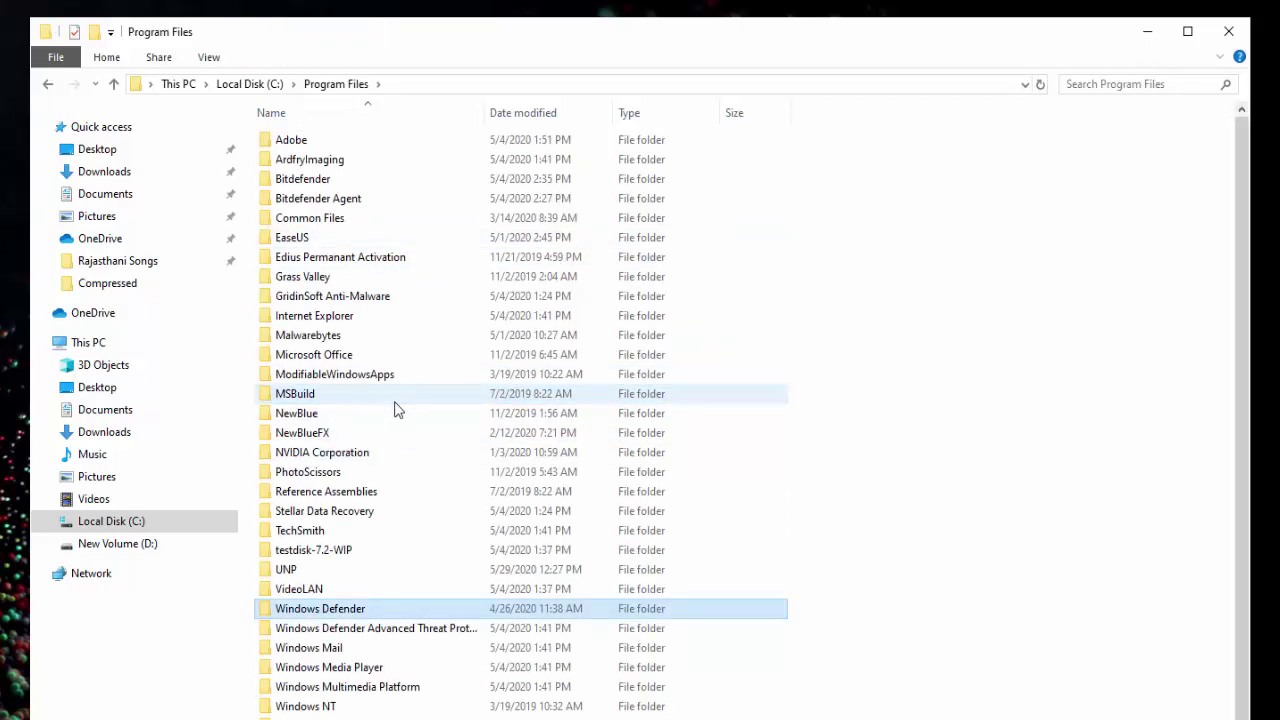
{"action": "scroll", "coordinate": [252, 248], "scroll_direction": "down", "scroll_amount": 1}
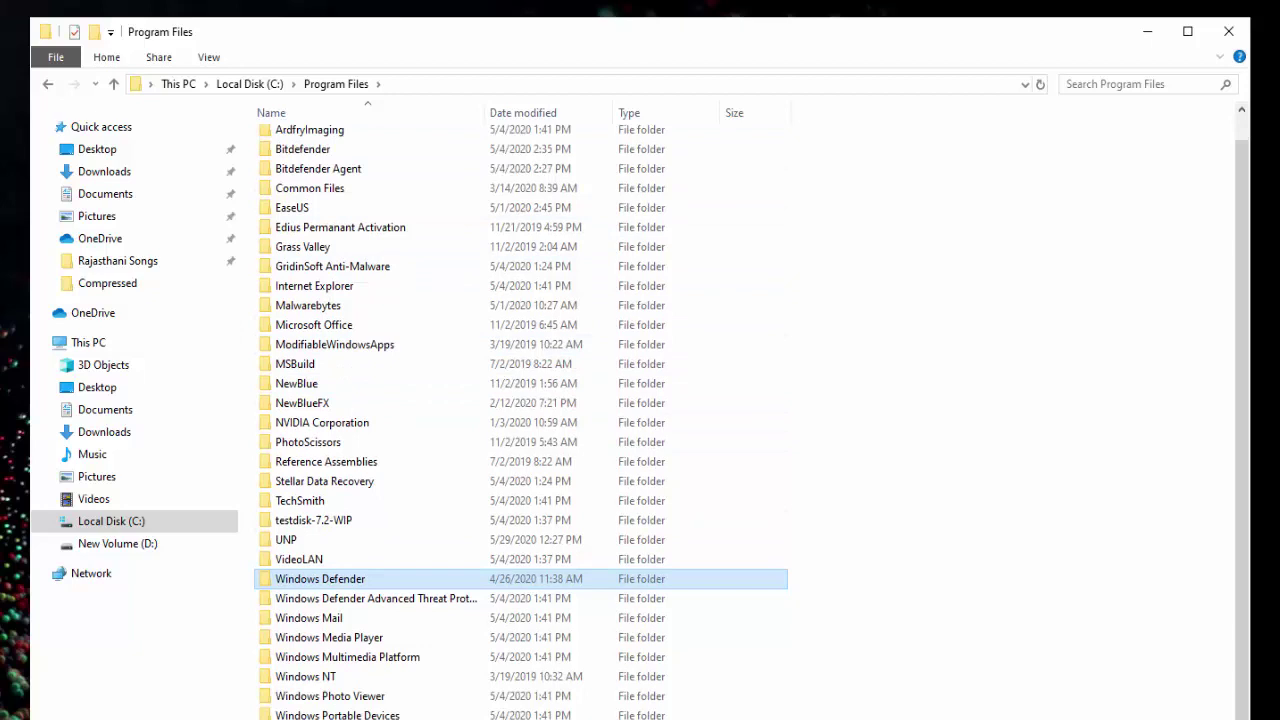
{"action": "type", "text": "winrar"}
{"action": "key", "text": "Return"}
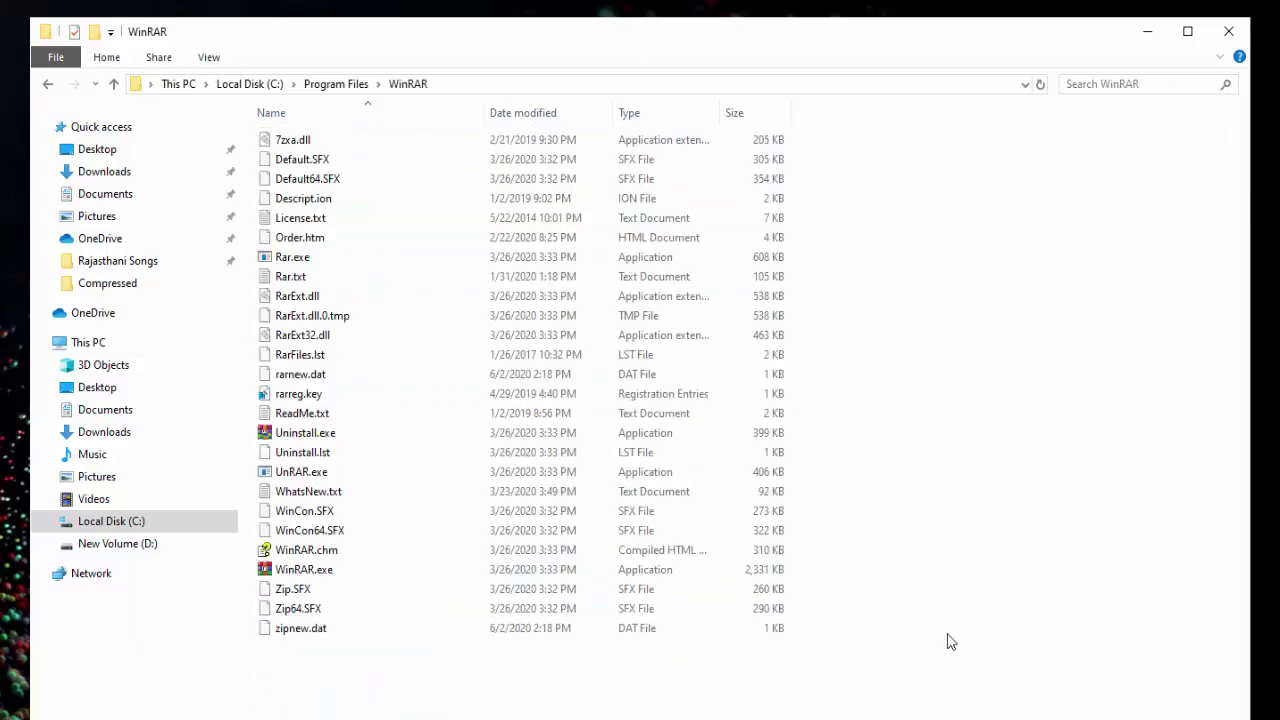
Paste rarreg.key, overwriting the existing one, then close the WinRAR folder window.
{"action": "right_click", "coordinate": [978, 476]}
{"action": "left_click", "coordinate": [1028, 606]}
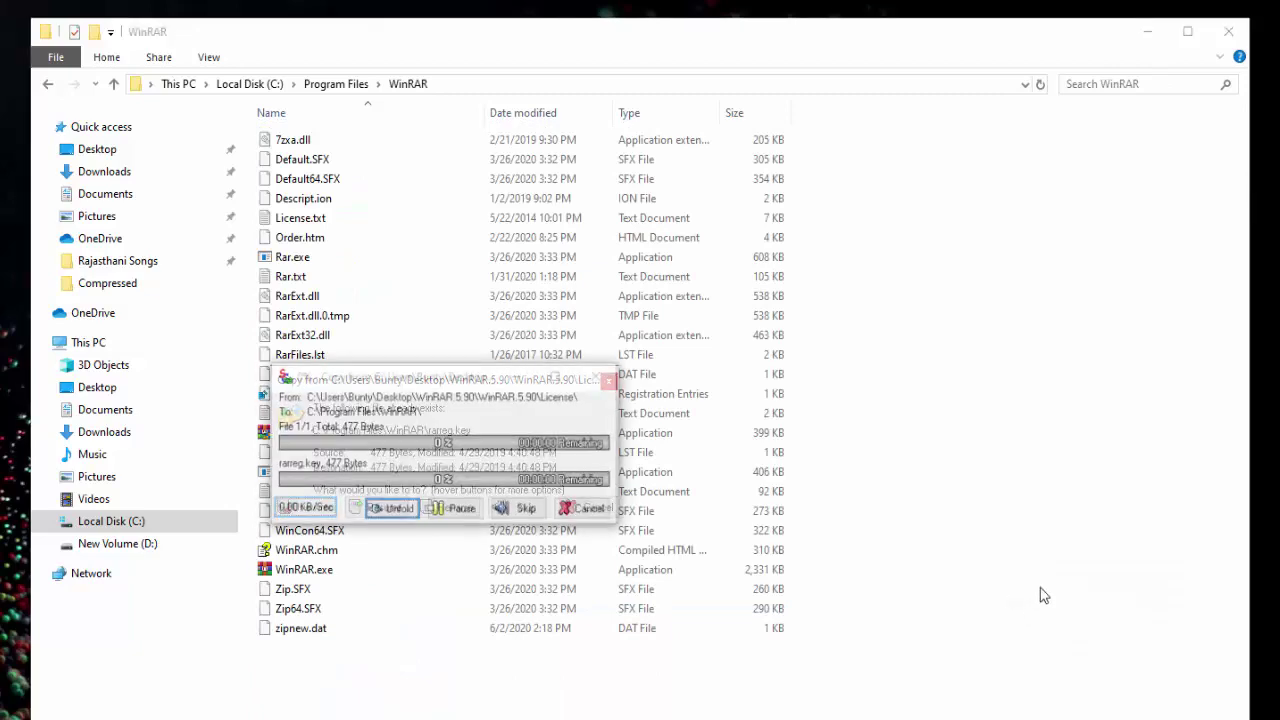
{"action": "mouse_move", "coordinate": [306, 513]}
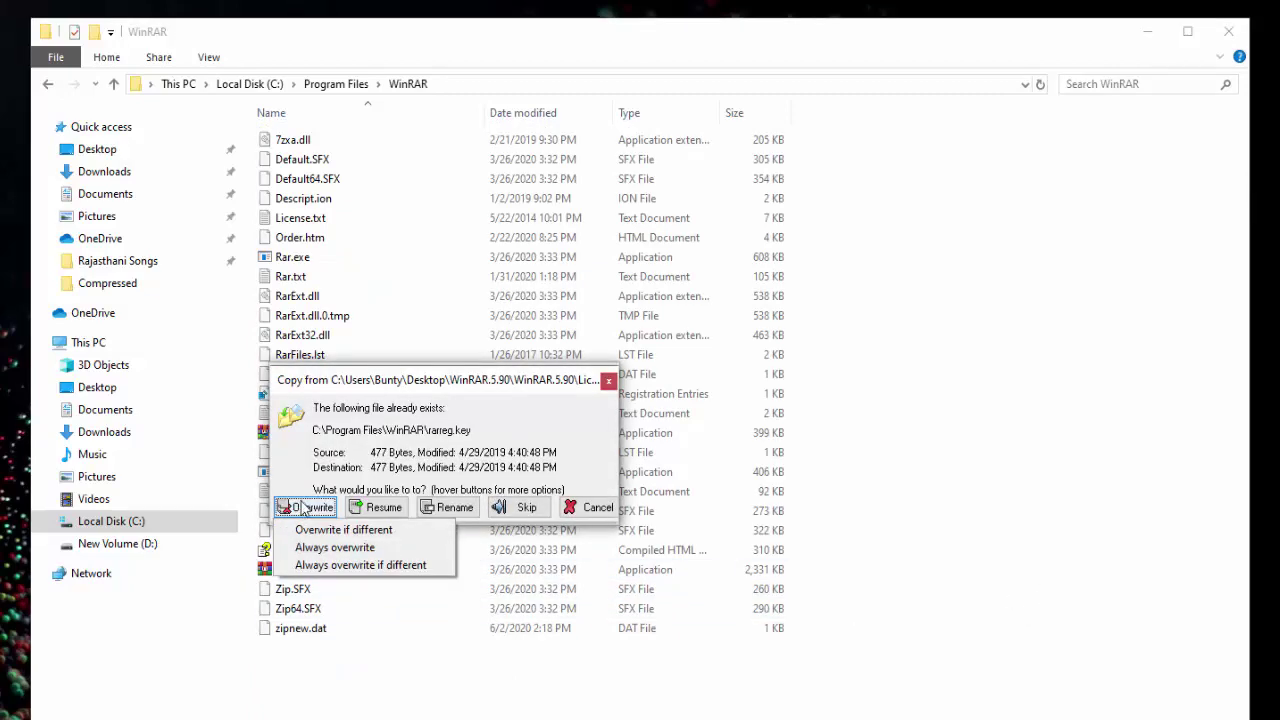
{"action": "left_click", "coordinate": [305, 508]}
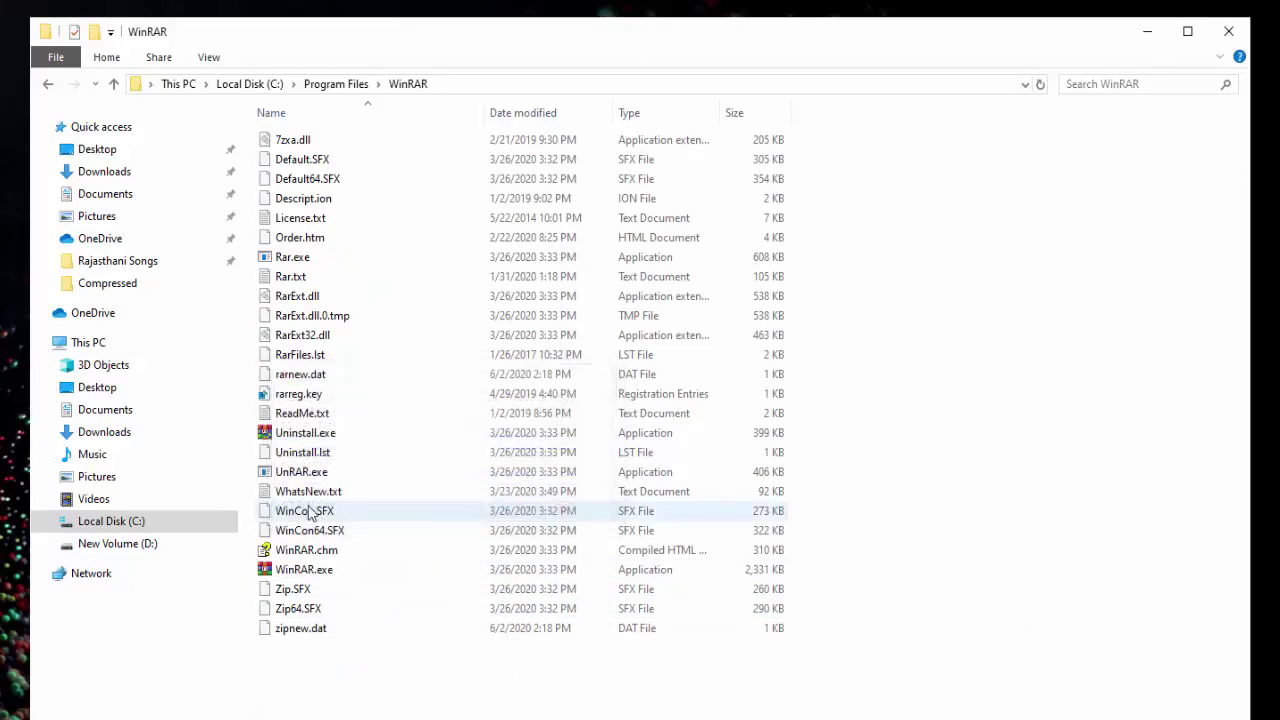
{"action": "left_click", "coordinate": [290, 399]}
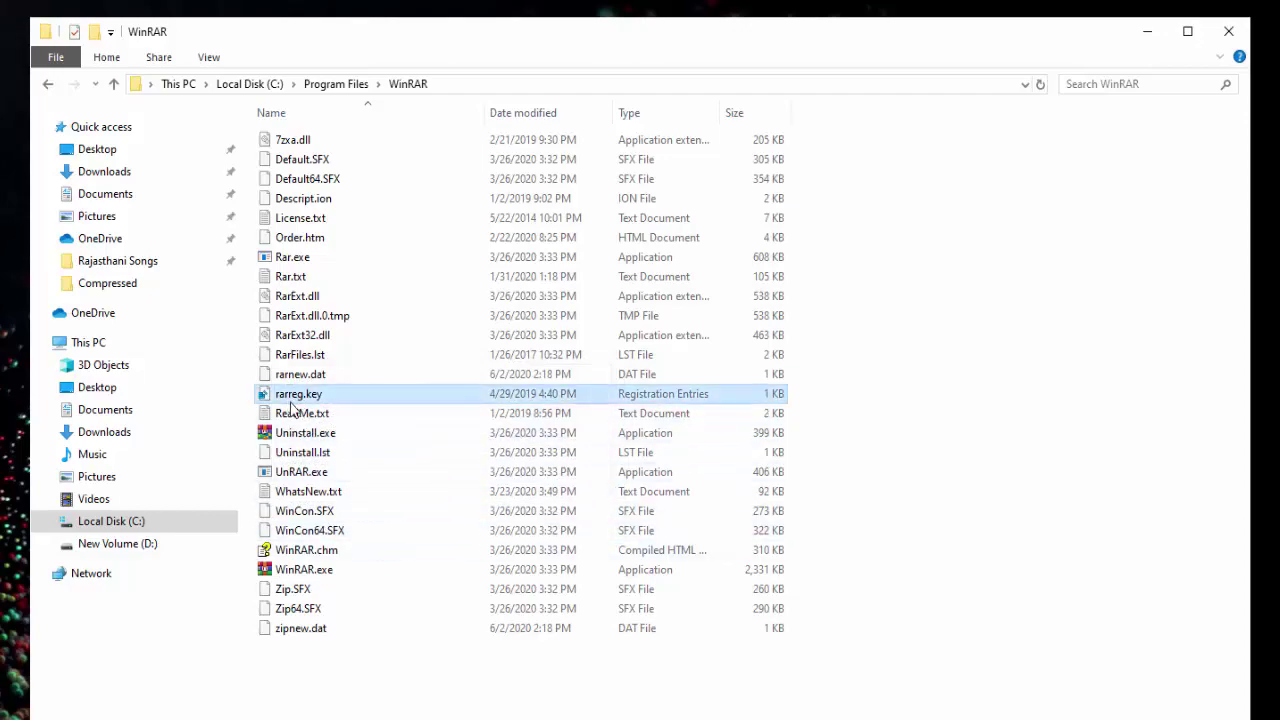
{"action": "left_click", "coordinate": [1226, 36]}
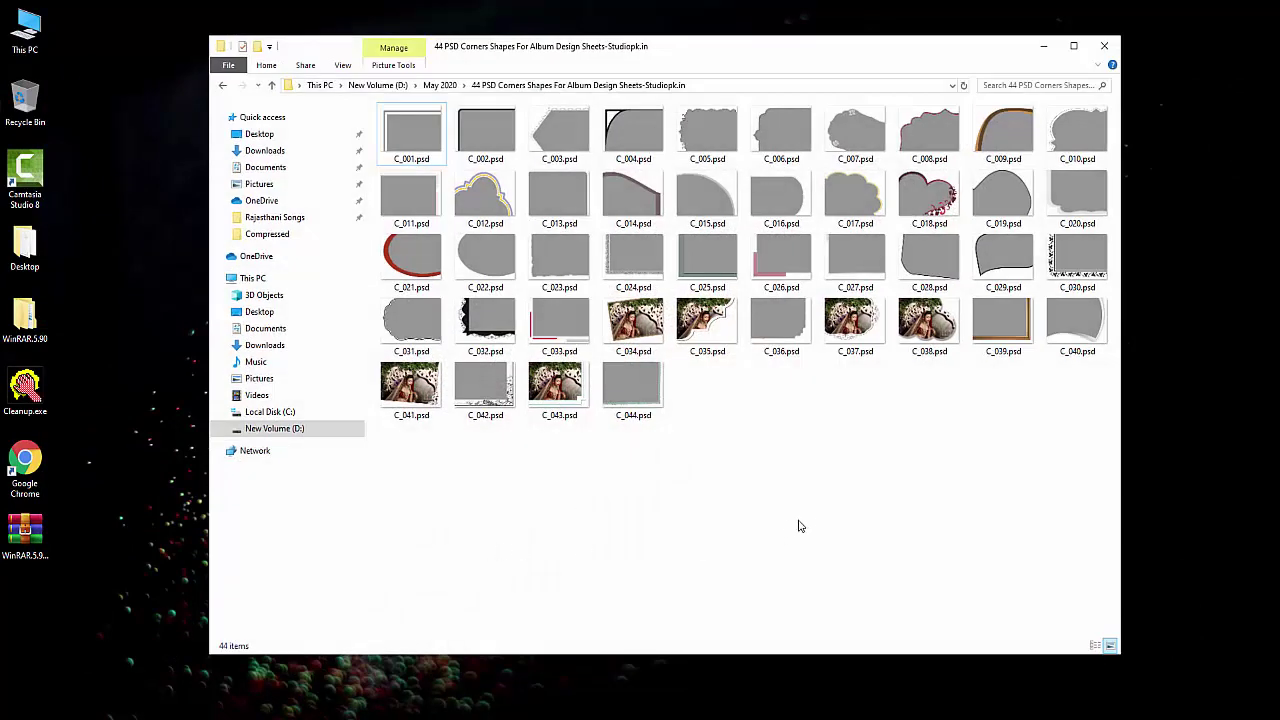
Reopen the 44 PSD Corners folder and select C_001.psd through C_044.psd.
{"action": "key", "text": "alt+Left"}
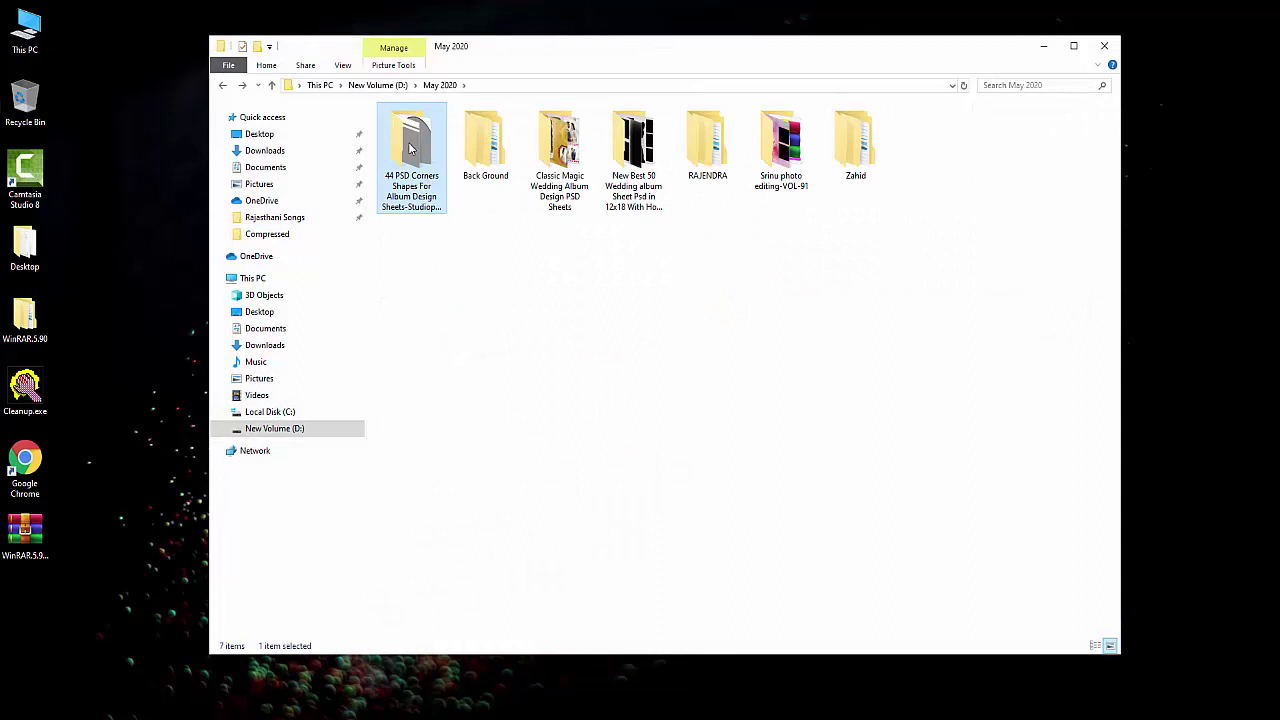
{"action": "double_click", "coordinate": [418, 148]}
{"action": "left_click", "coordinate": [430, 150]}
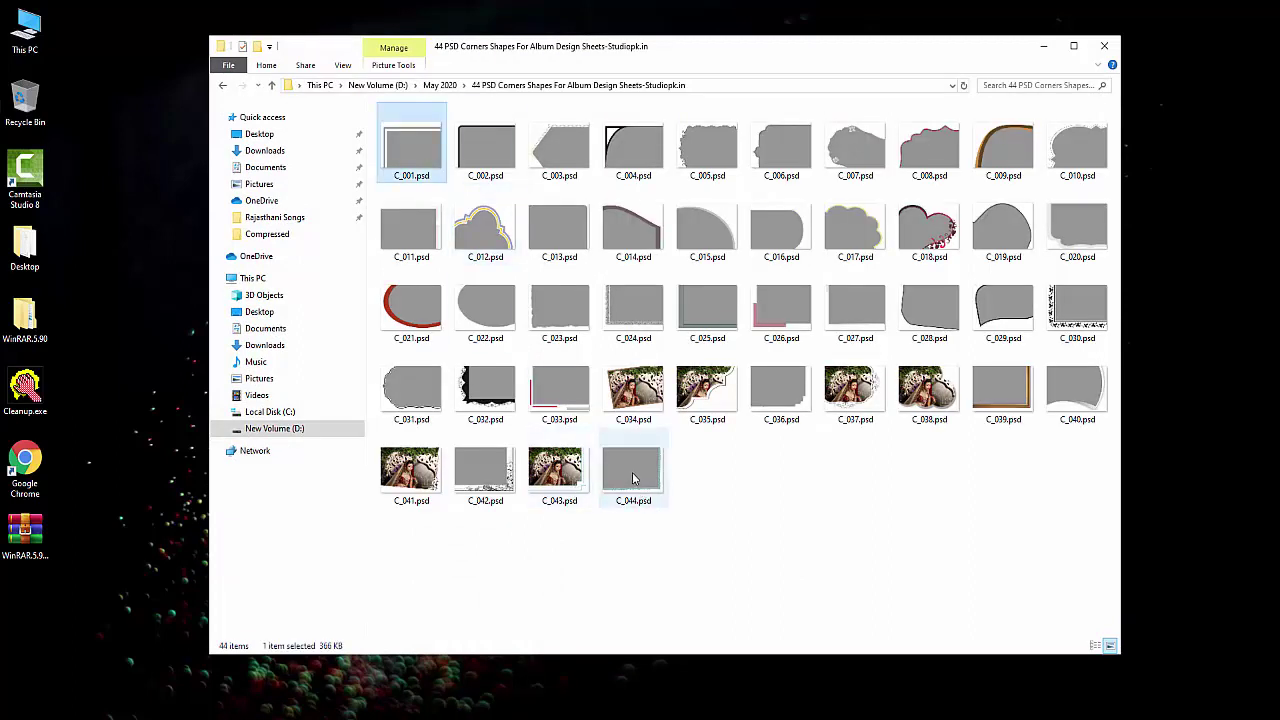
{"action": "left_click", "coordinate": [633, 475], "text": "shift"}
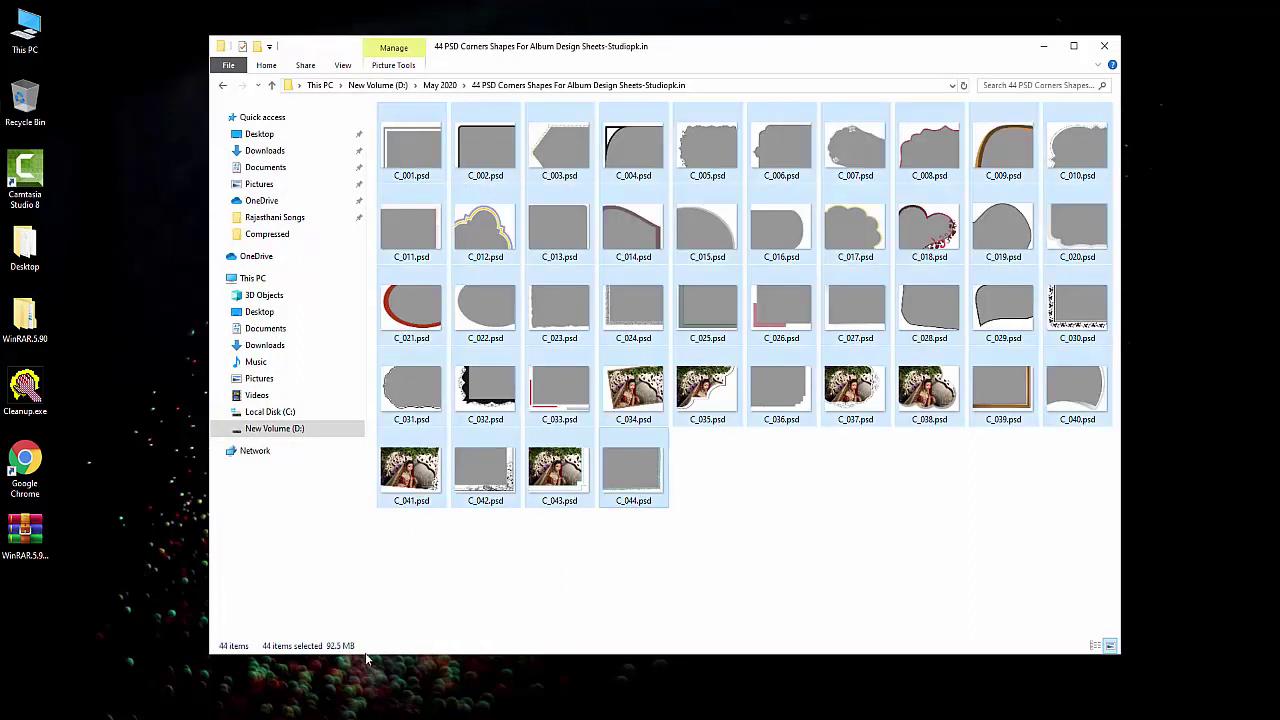
Confirm in Properties that the 44 selected files total 92.5 MB, then send them to Add to archive.
{"action": "right_click", "coordinate": [478, 370]}
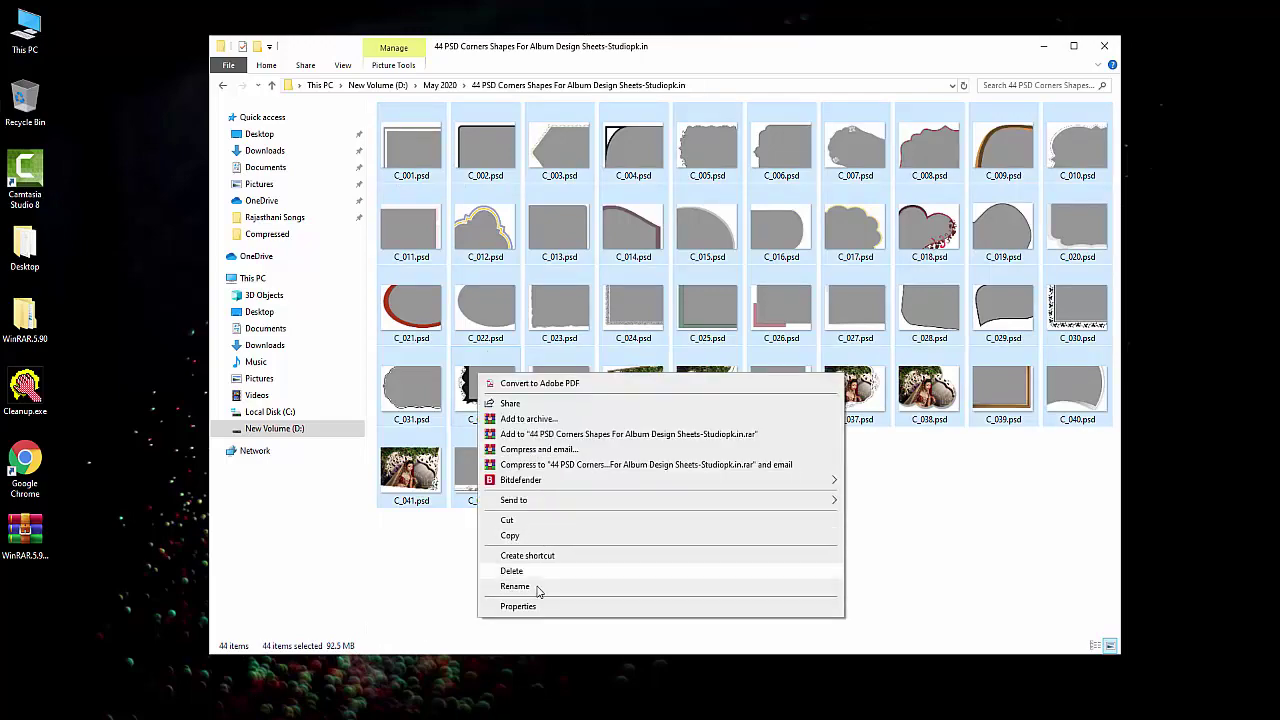
{"action": "left_click", "coordinate": [518, 606]}
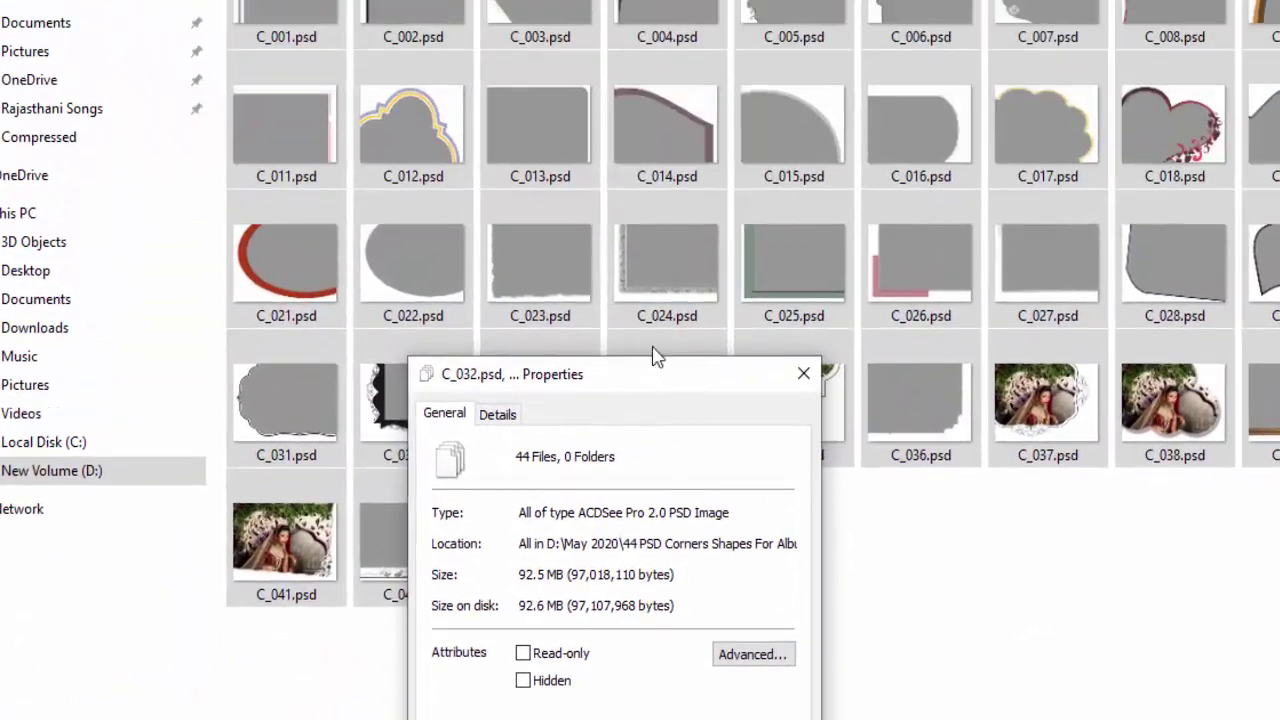
{"action": "left_click_drag", "start_coordinate": [686, 140], "coordinate": [686, 0]}
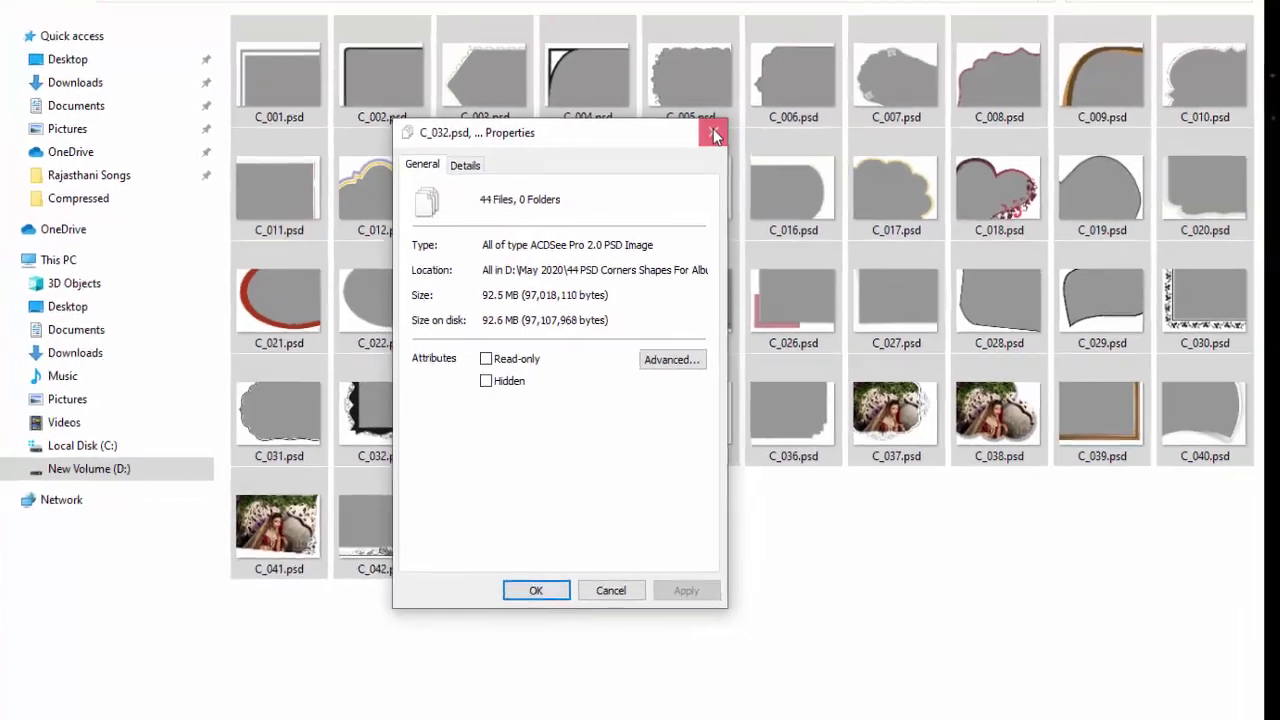
{"action": "left_click", "coordinate": [805, 70]}
{"action": "right_click", "coordinate": [273, 146]}
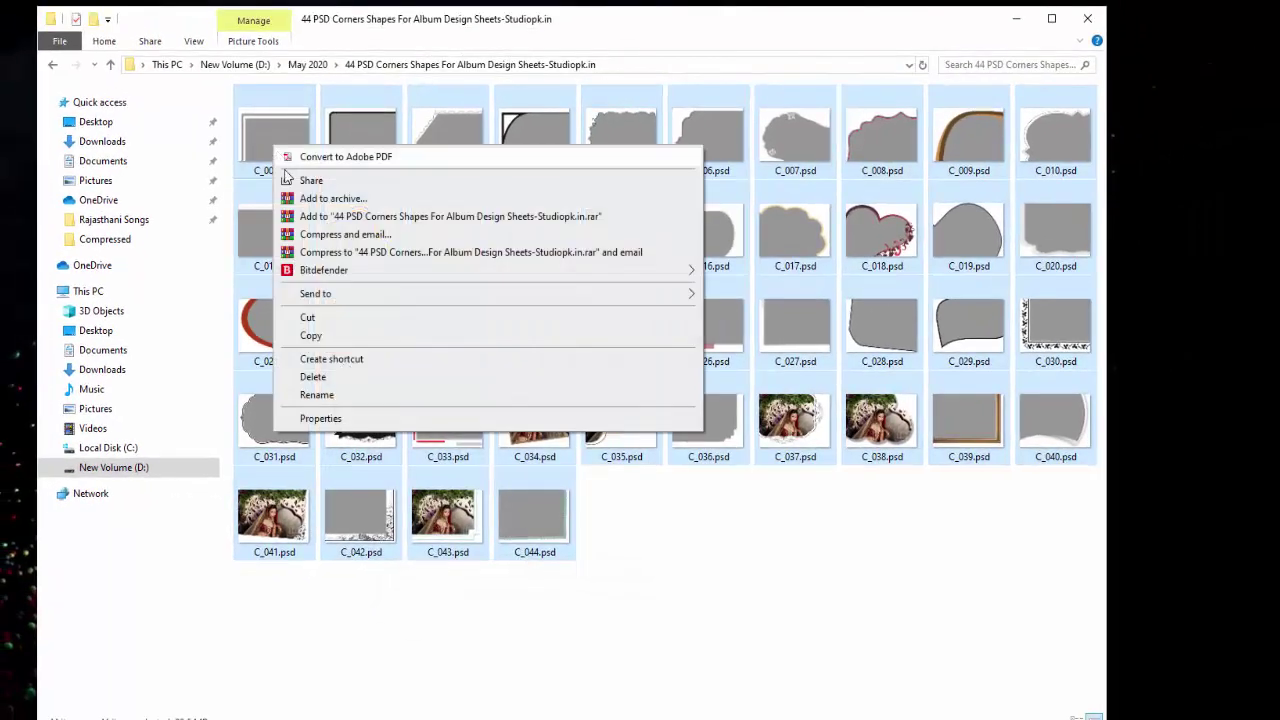
{"action": "left_click", "coordinate": [330, 198]}
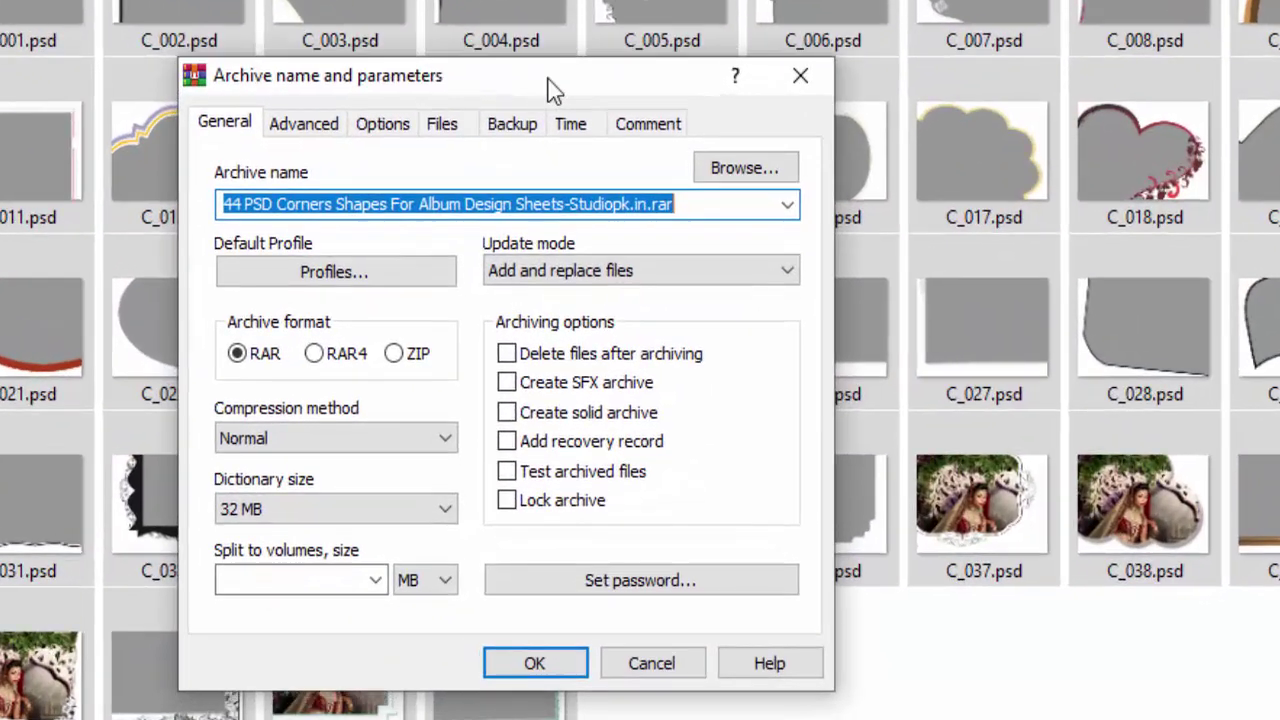
Trim the archive name down to '44 PSD Corners Shapes.rar', keeping RAR format.
{"action": "left_click_drag", "start_coordinate": [548, 80], "coordinate": [634, 123]}
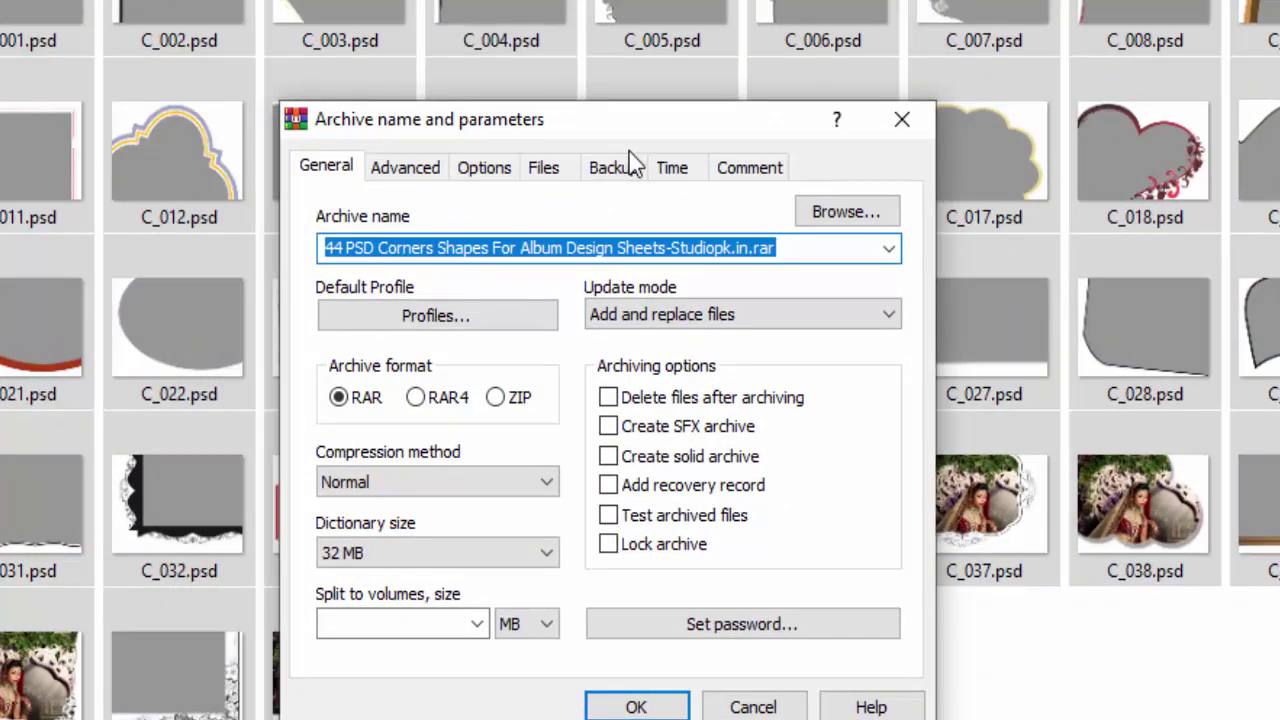
{"action": "left_click", "coordinate": [652, 249]}
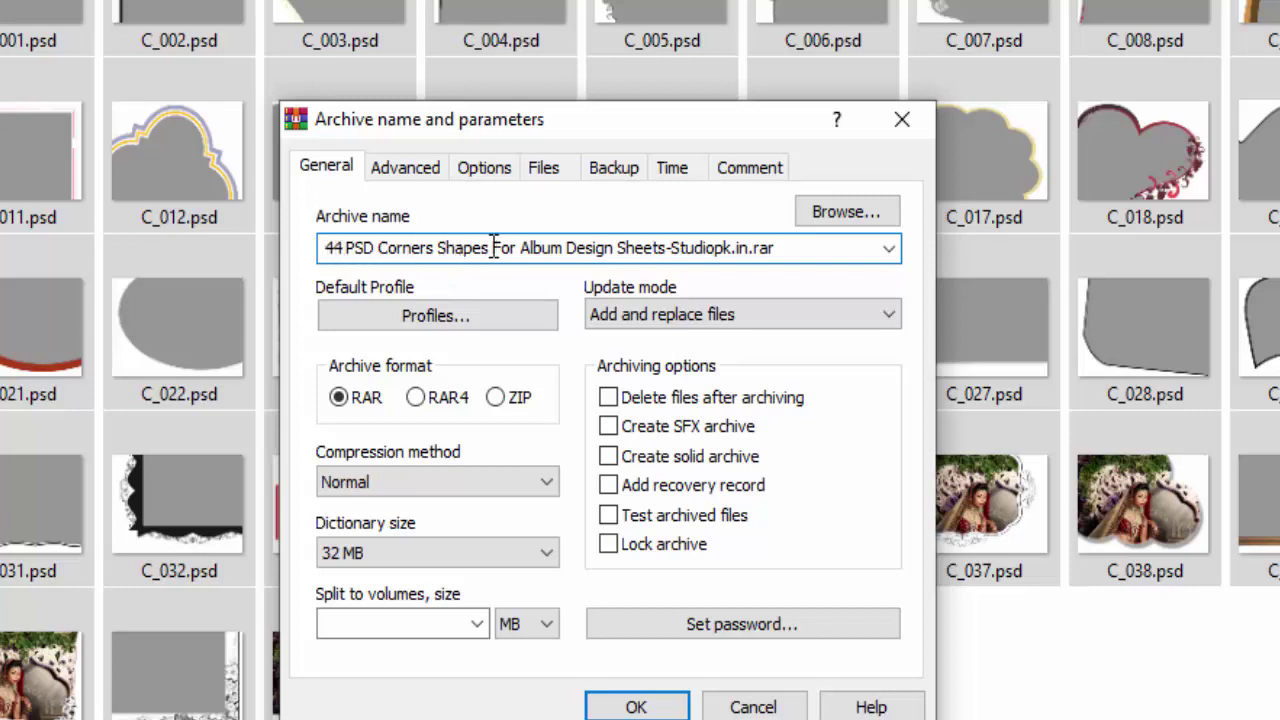
{"action": "left_click_drag", "start_coordinate": [489, 248], "coordinate": [749, 260]}
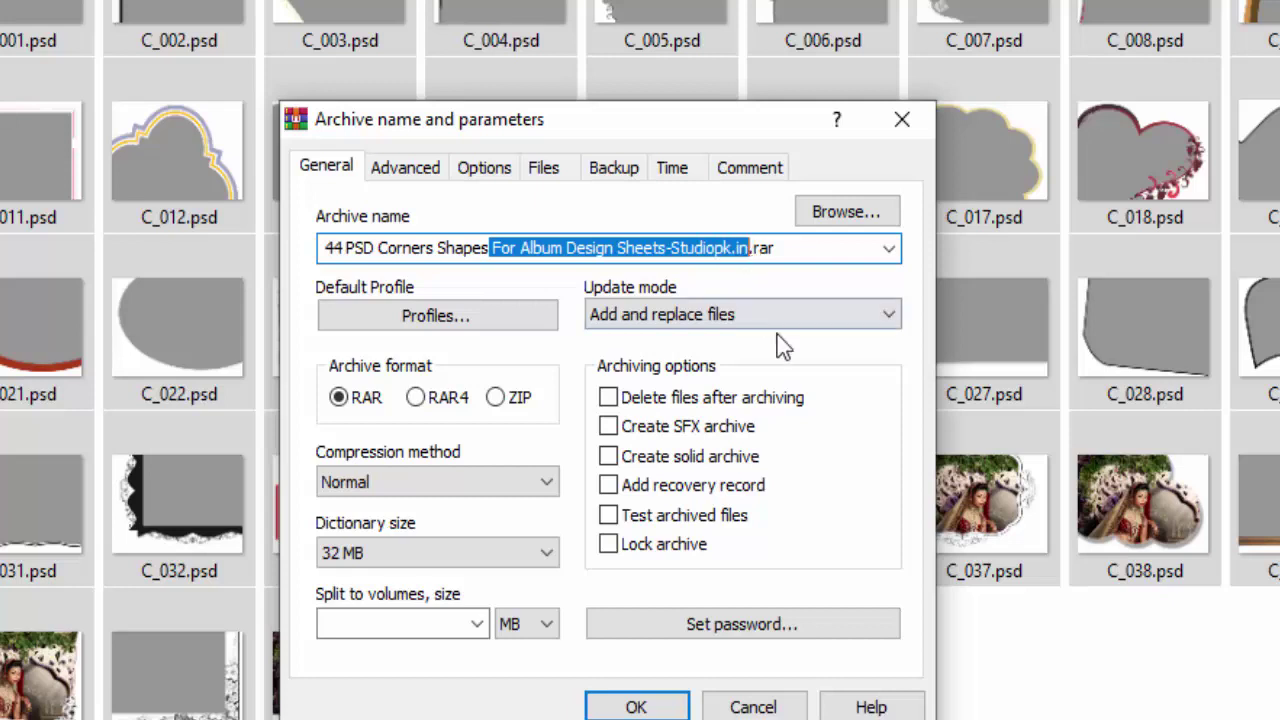
{"action": "key", "text": "Delete"}
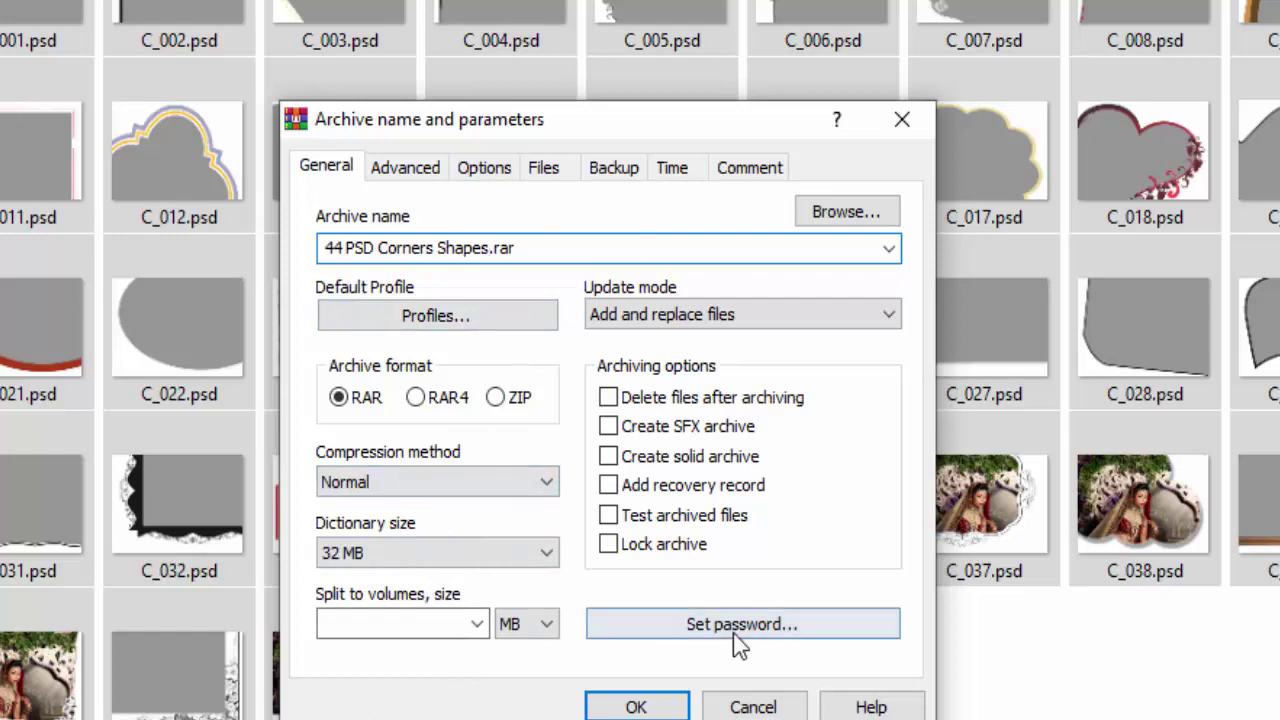
Set and confirm an archive password, then create the archive.
{"action": "left_click", "coordinate": [790, 630]}
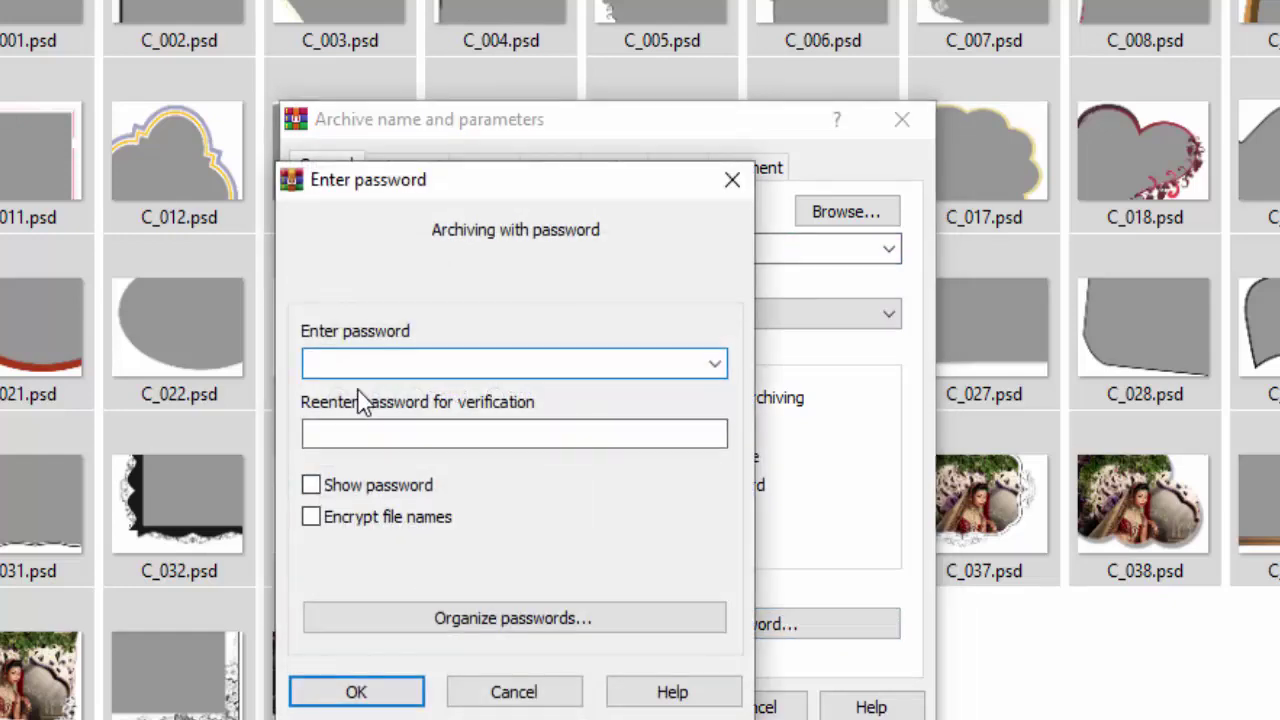
{"action": "type", "text": "123"}
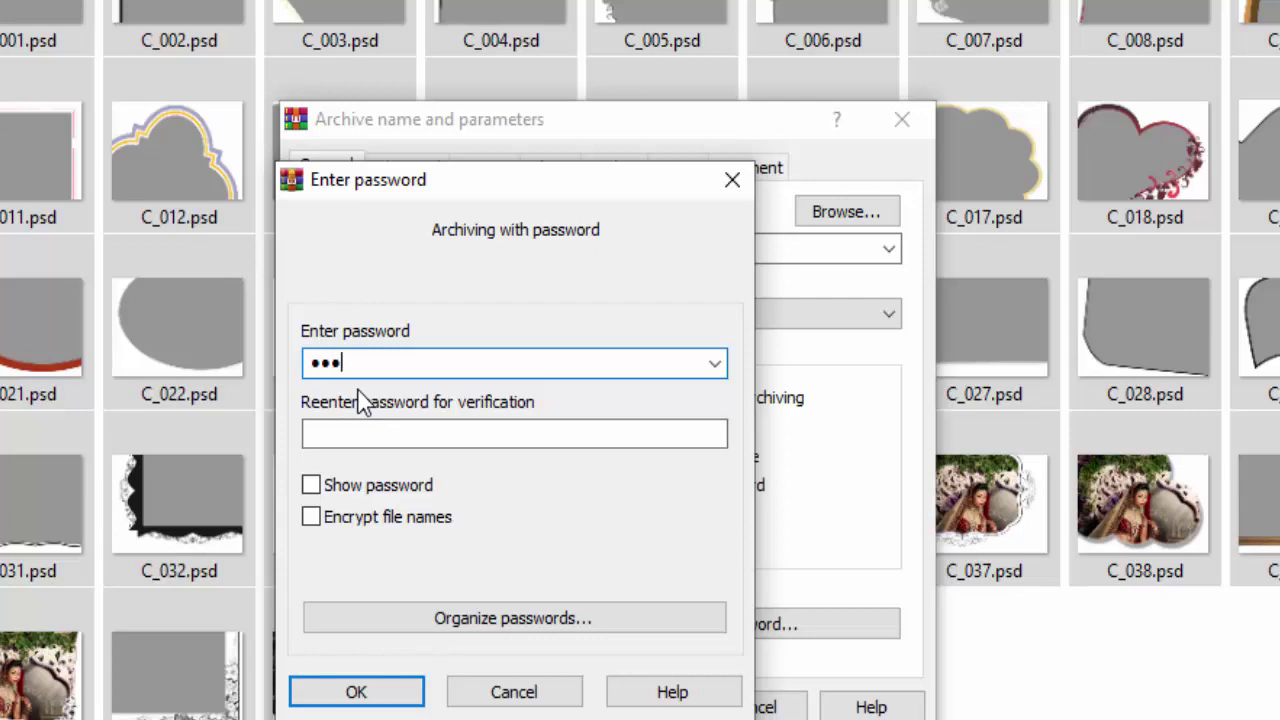
{"action": "left_click", "coordinate": [345, 434]}
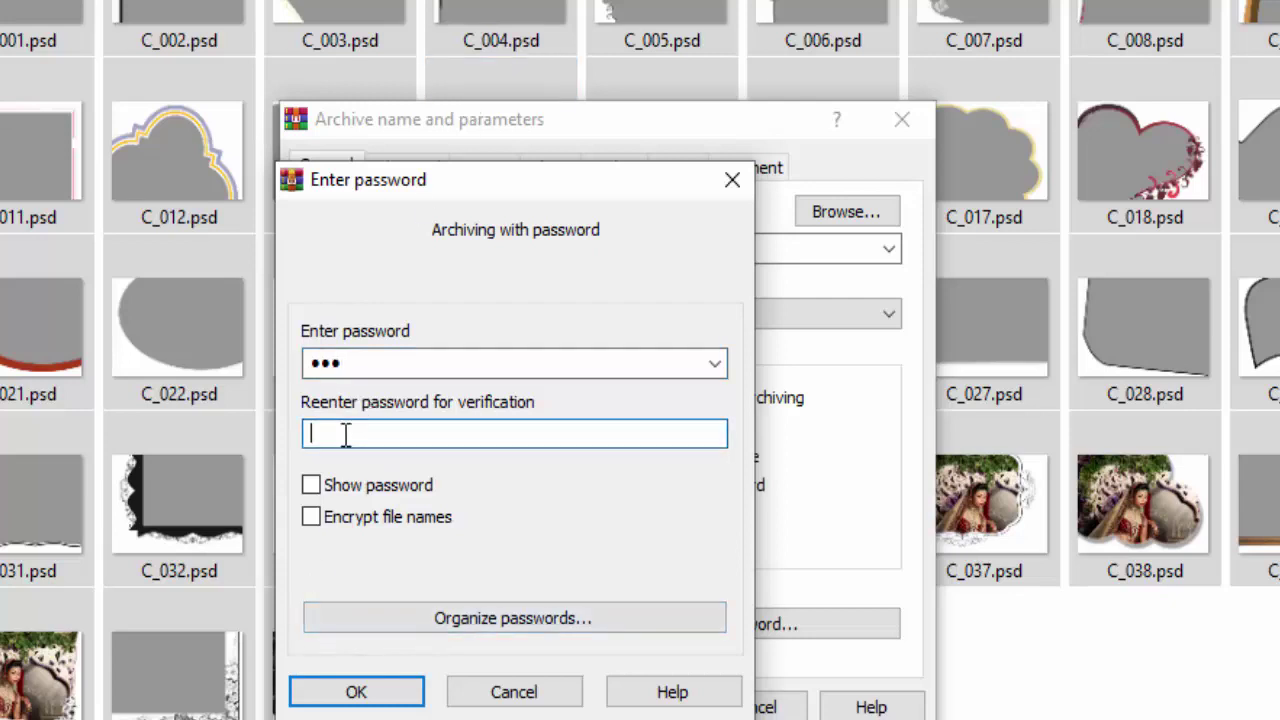
{"action": "type", "text": "123"}
{"action": "left_click", "coordinate": [352, 700]}
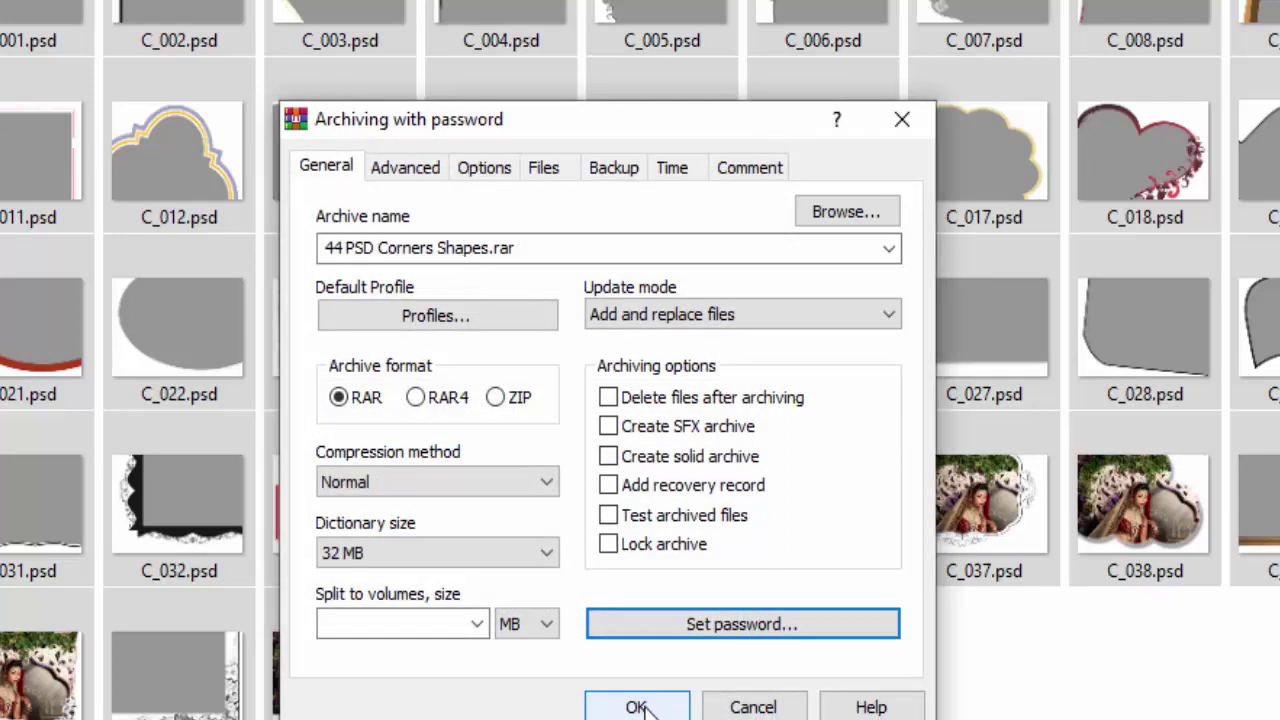
{"action": "left_click", "coordinate": [636, 706]}
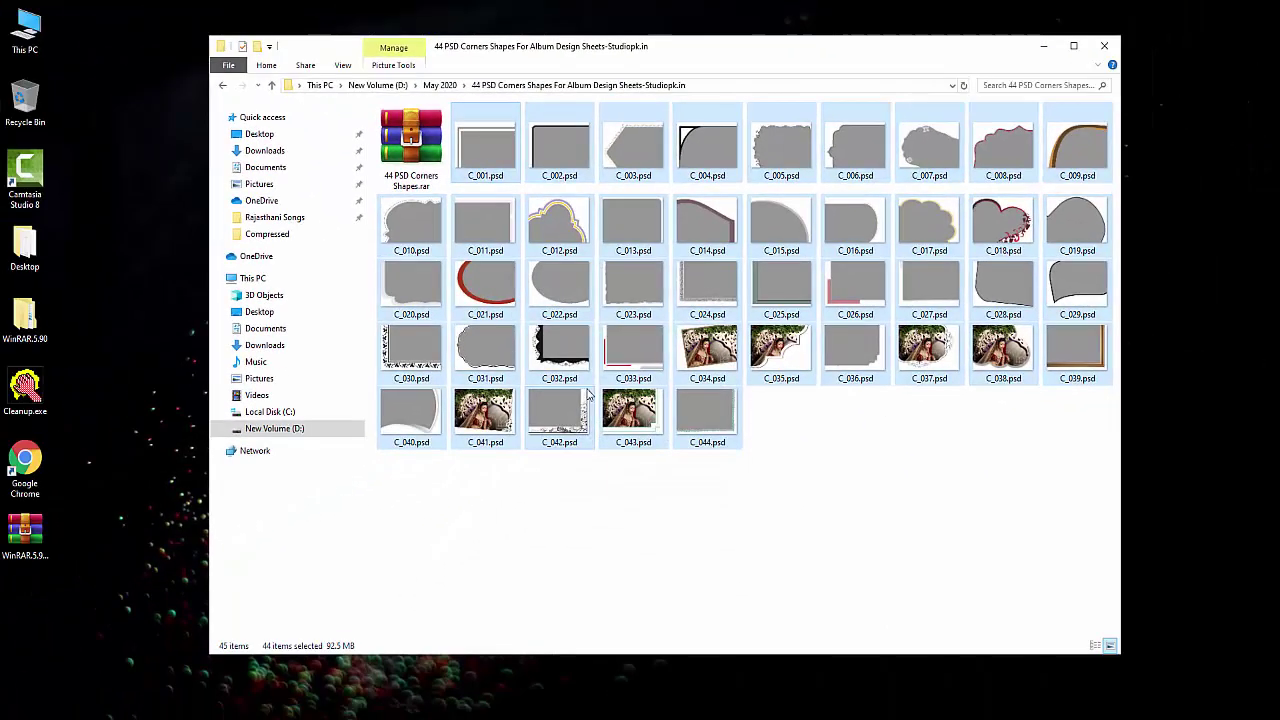
Select all 44 PSD files (C_001 to C_044) and permanently delete them with Shift+Delete.
{"action": "left_click", "coordinate": [883, 530]}
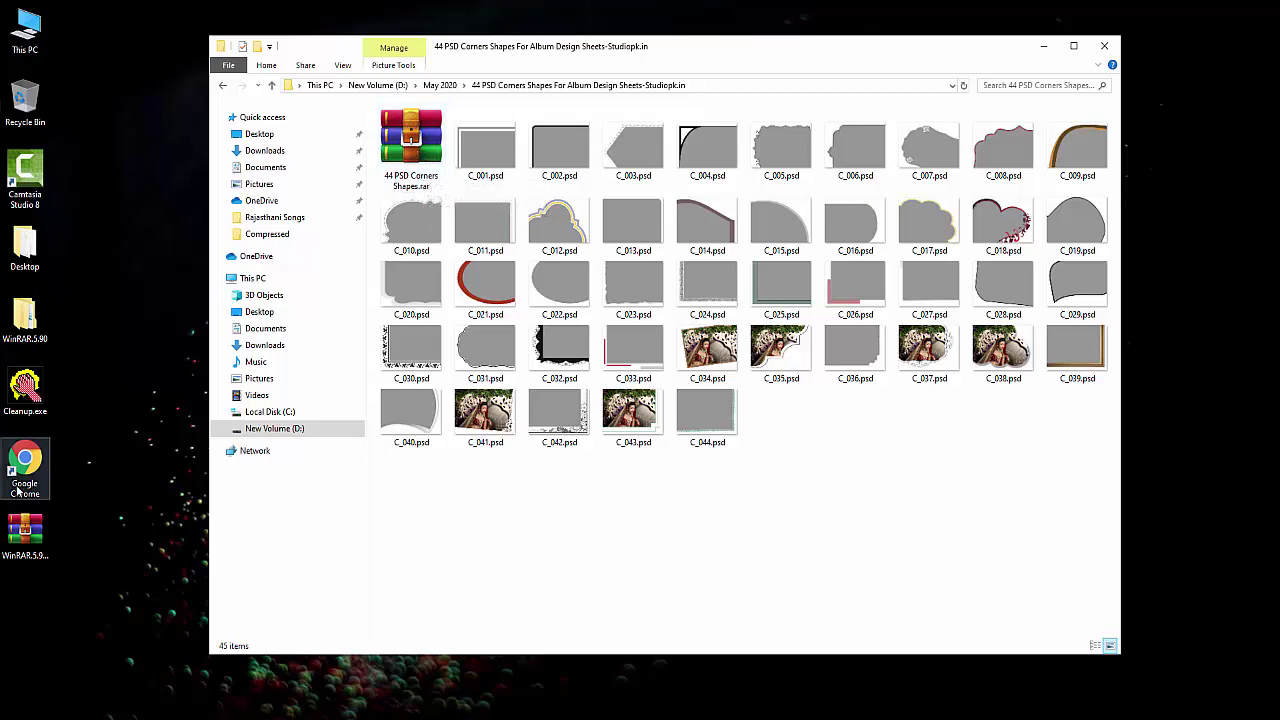
{"action": "left_click", "coordinate": [485, 150]}
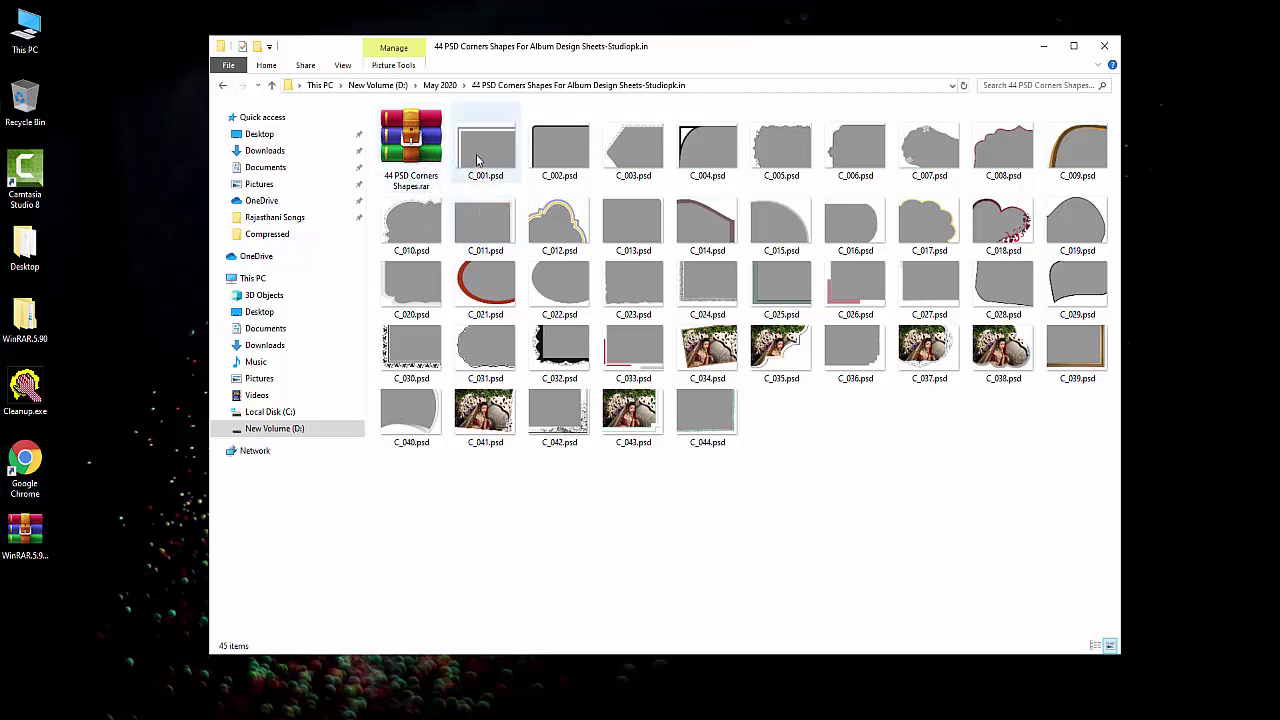
{"action": "left_click", "coordinate": [722, 428], "text": "shift"}
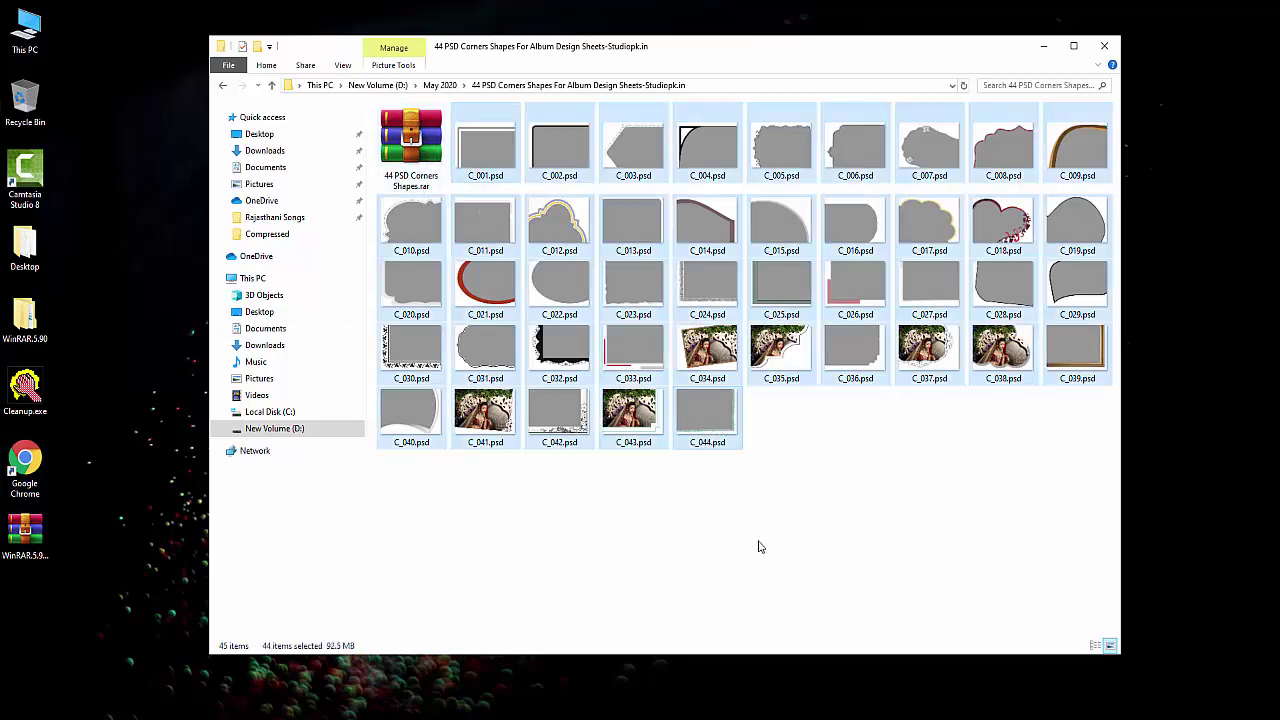
{"action": "left_click", "coordinate": [780, 532]}
{"action": "left_click", "coordinate": [415, 145]}
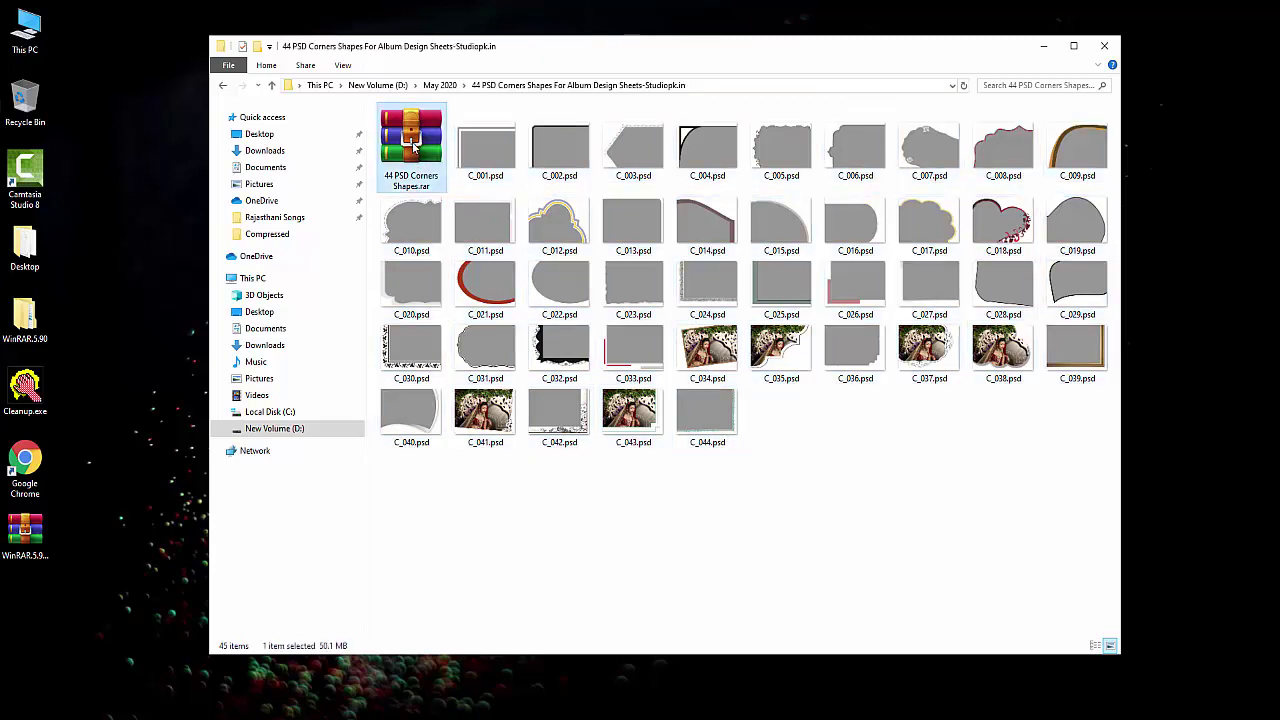
{"action": "left_click", "coordinate": [485, 160]}
{"action": "left_click", "coordinate": [710, 435], "text": "shift"}
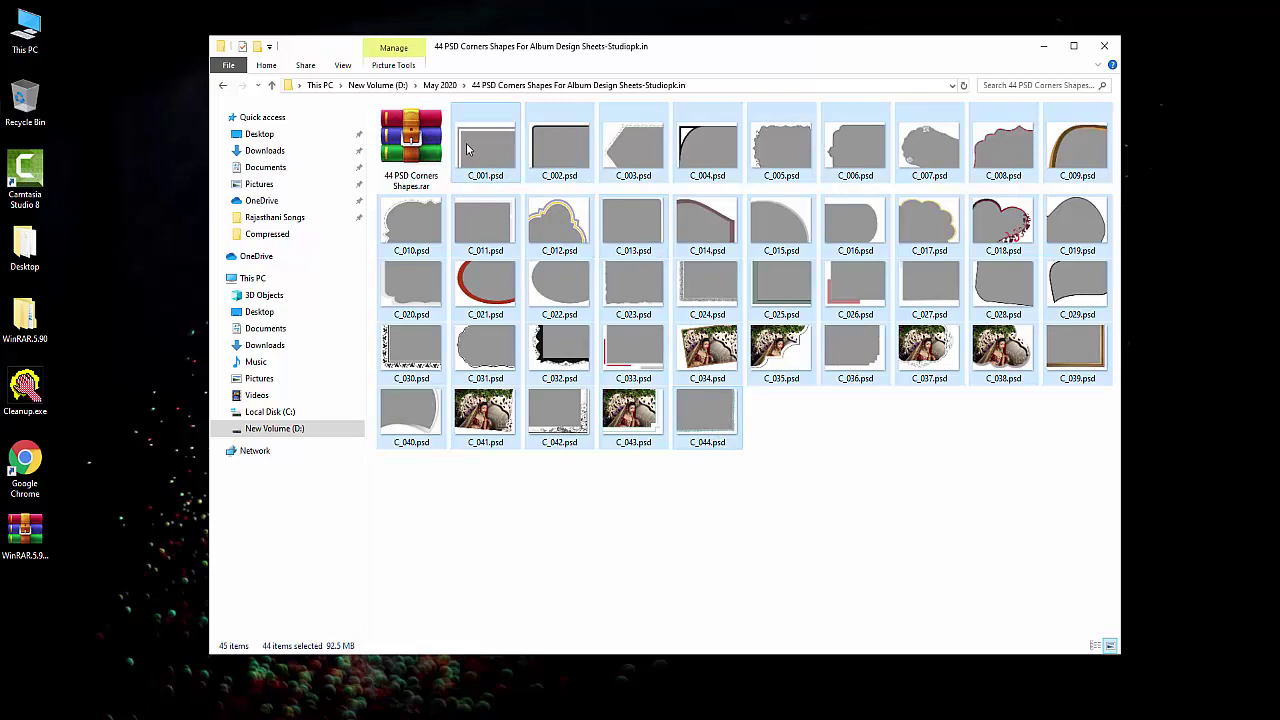
{"action": "left_click", "coordinate": [752, 437]}
{"action": "left_click", "coordinate": [722, 420], "text": "shift"}
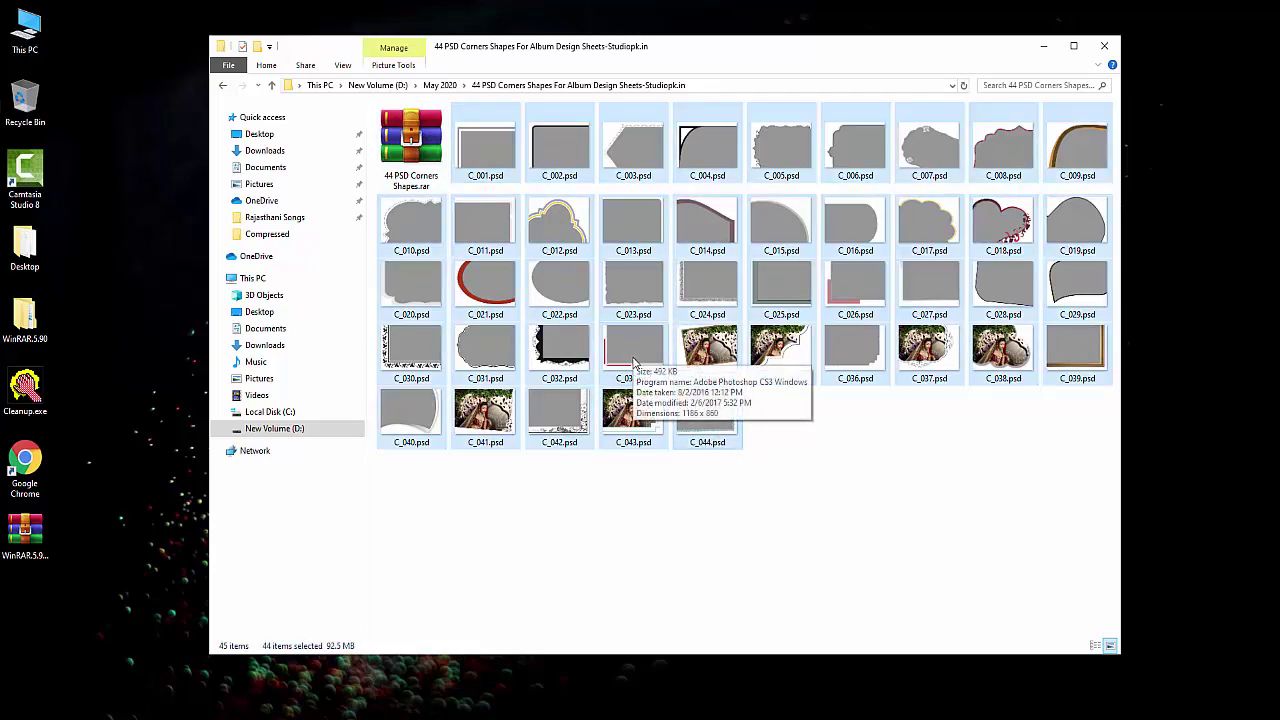
{"action": "key", "text": "shift+Delete"}
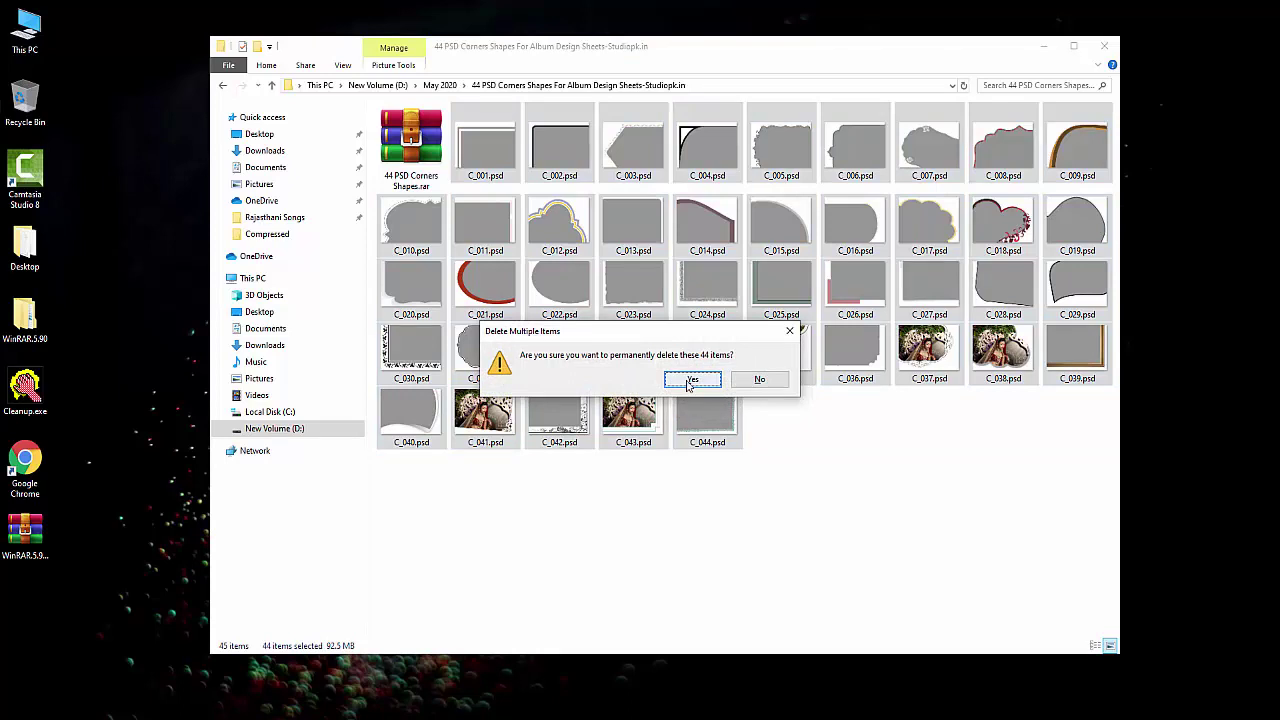
{"action": "left_click", "coordinate": [690, 381]}
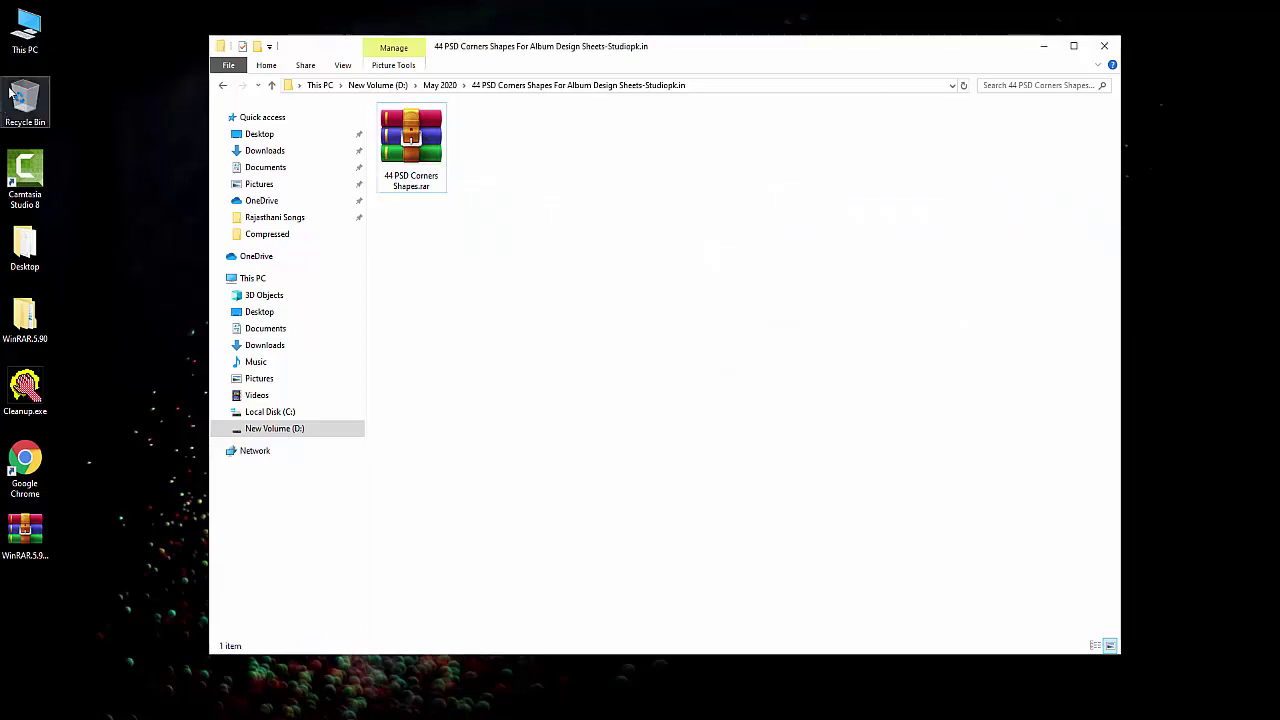
Verify the Recycle Bin is empty, then bring up the actions for 44 PSD Corners Shapes.rar.
{"action": "double_click", "coordinate": [22, 100]}
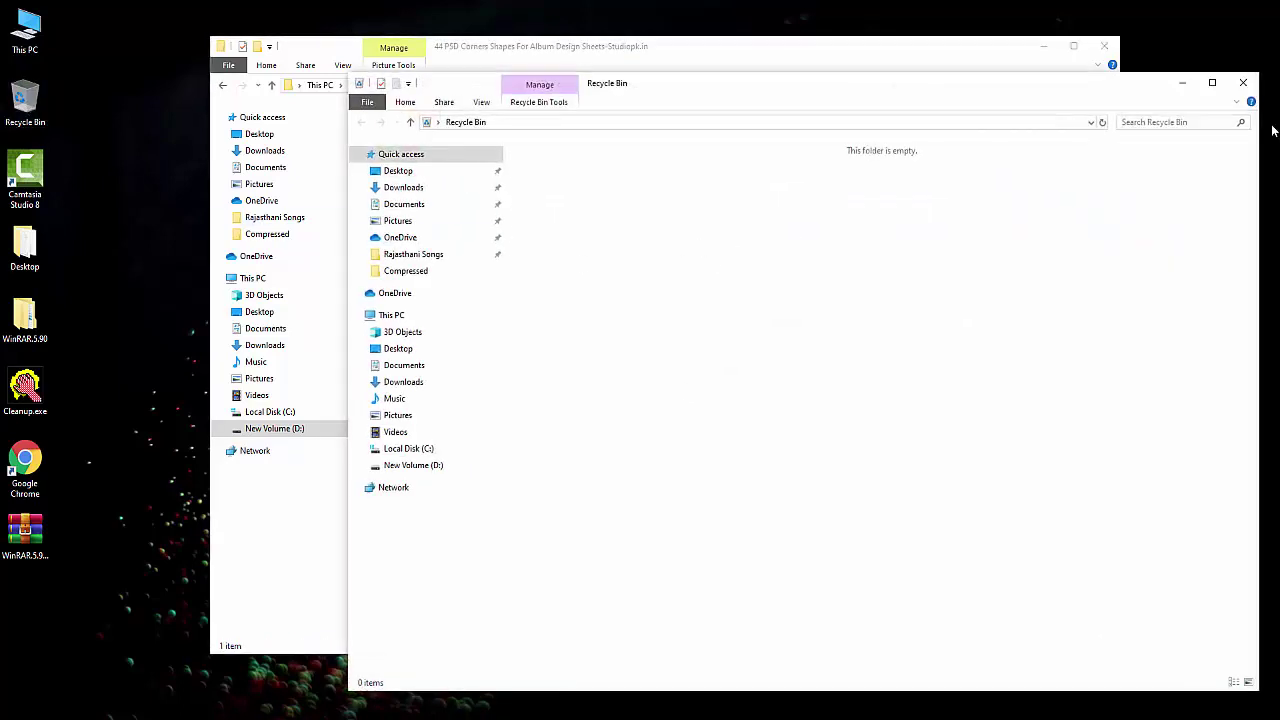
{"action": "left_click", "coordinate": [1243, 83]}
{"action": "left_click_drag", "start_coordinate": [680, 40], "coordinate": [859, 42]}
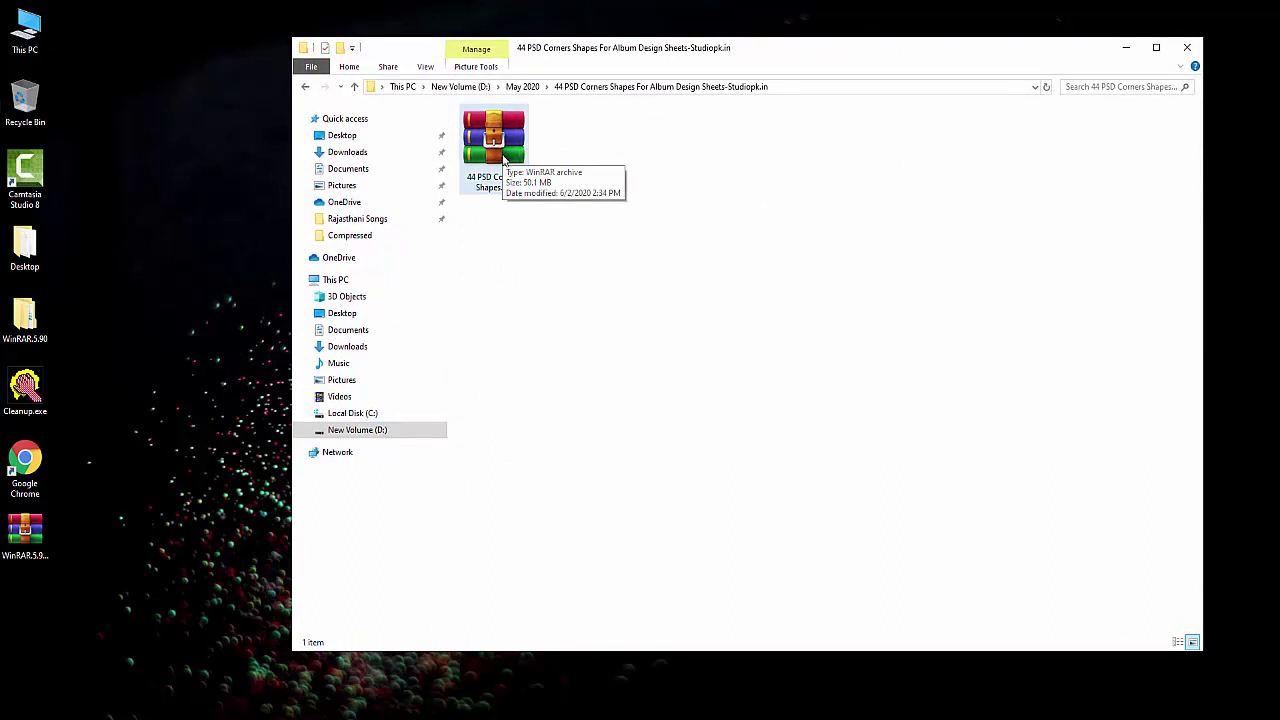
{"action": "right_click", "coordinate": [497, 146]}
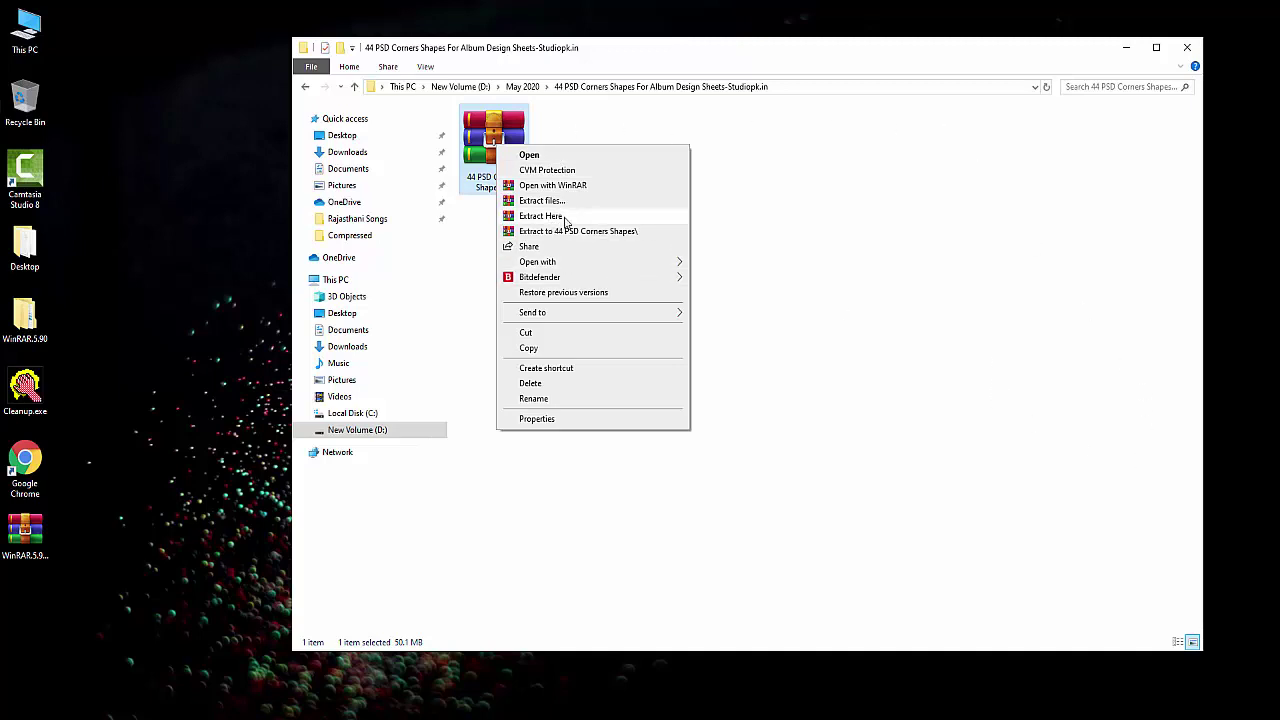
Extract the archive here with its password, restoring all 44 PSD files, and select C_044.psd.
{"action": "left_click", "coordinate": [541, 216]}
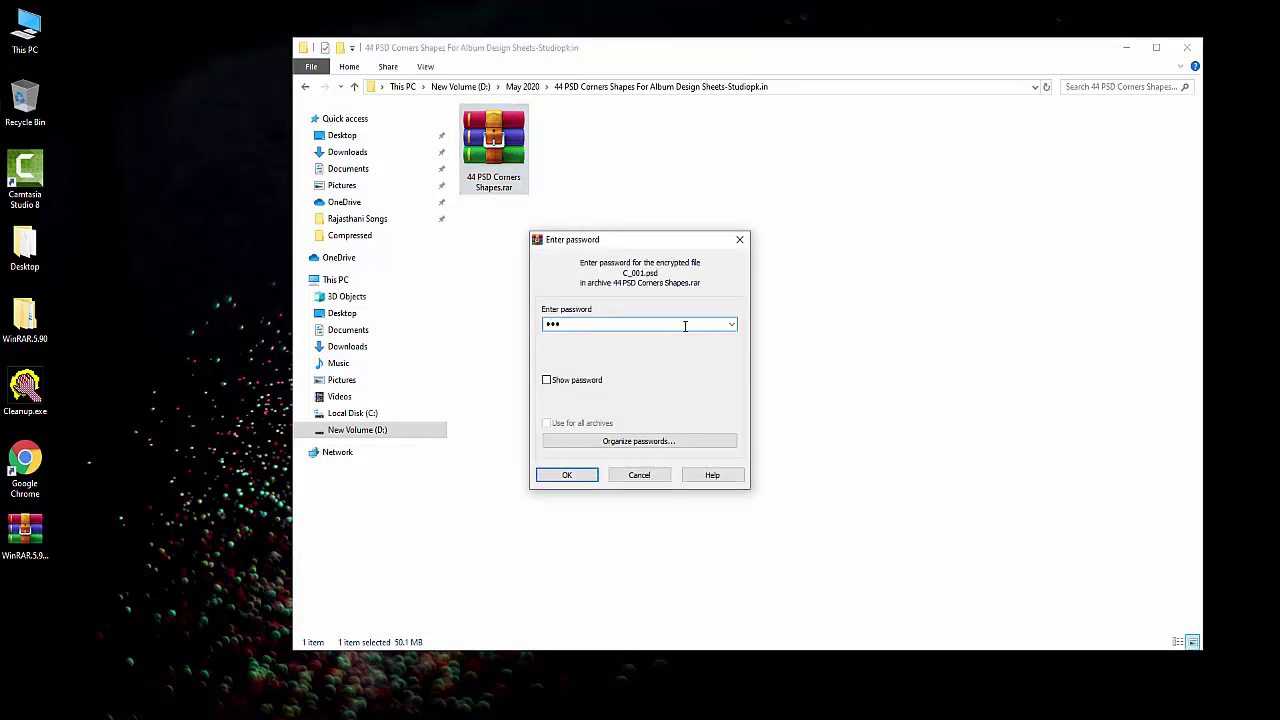
{"action": "key", "text": "Return"}
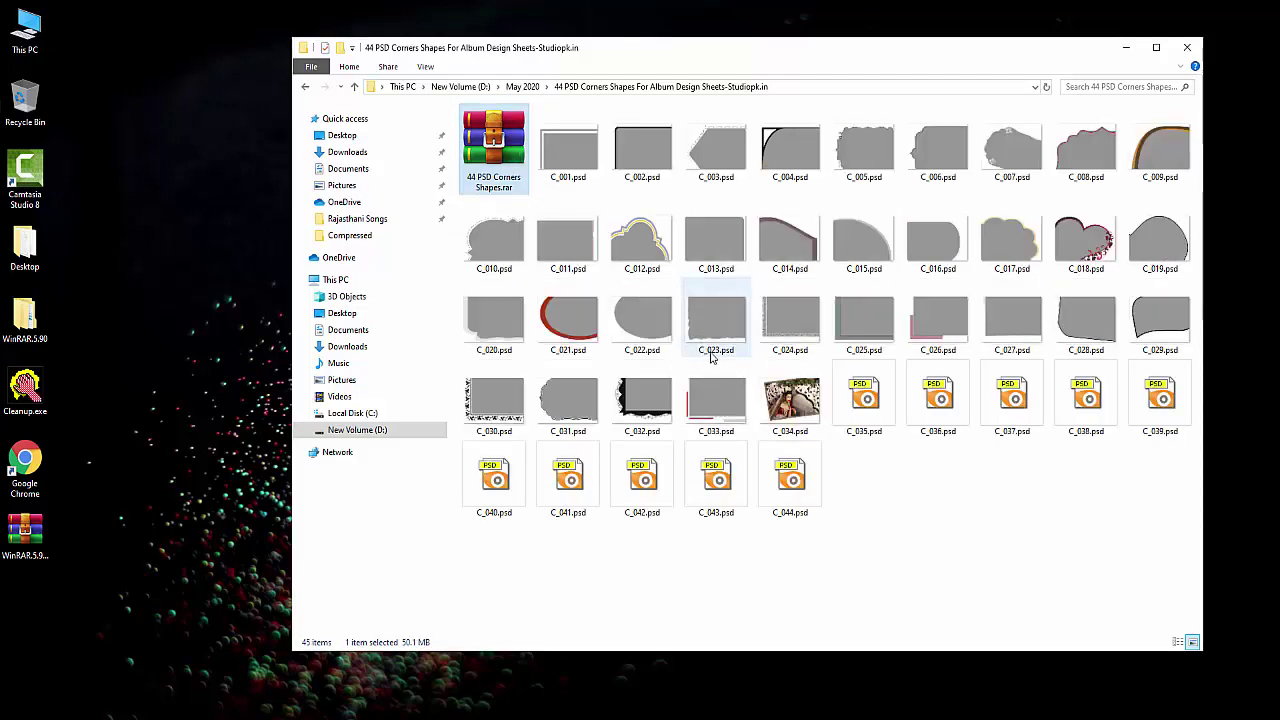
{"action": "left_click", "coordinate": [778, 485]}
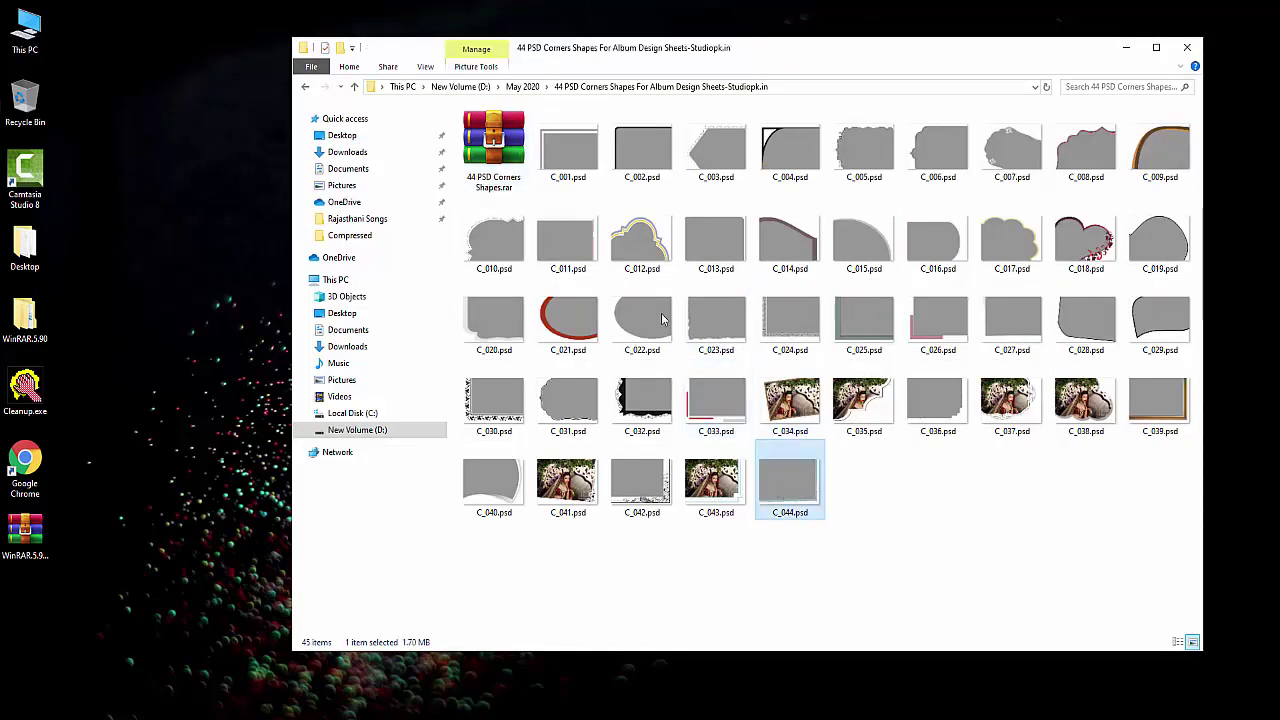
Confirm in Properties that C_001–C_044.psd total 92.5 MB, then select the RAR archive.
{"action": "left_click", "coordinate": [573, 163], "text": "shift"}
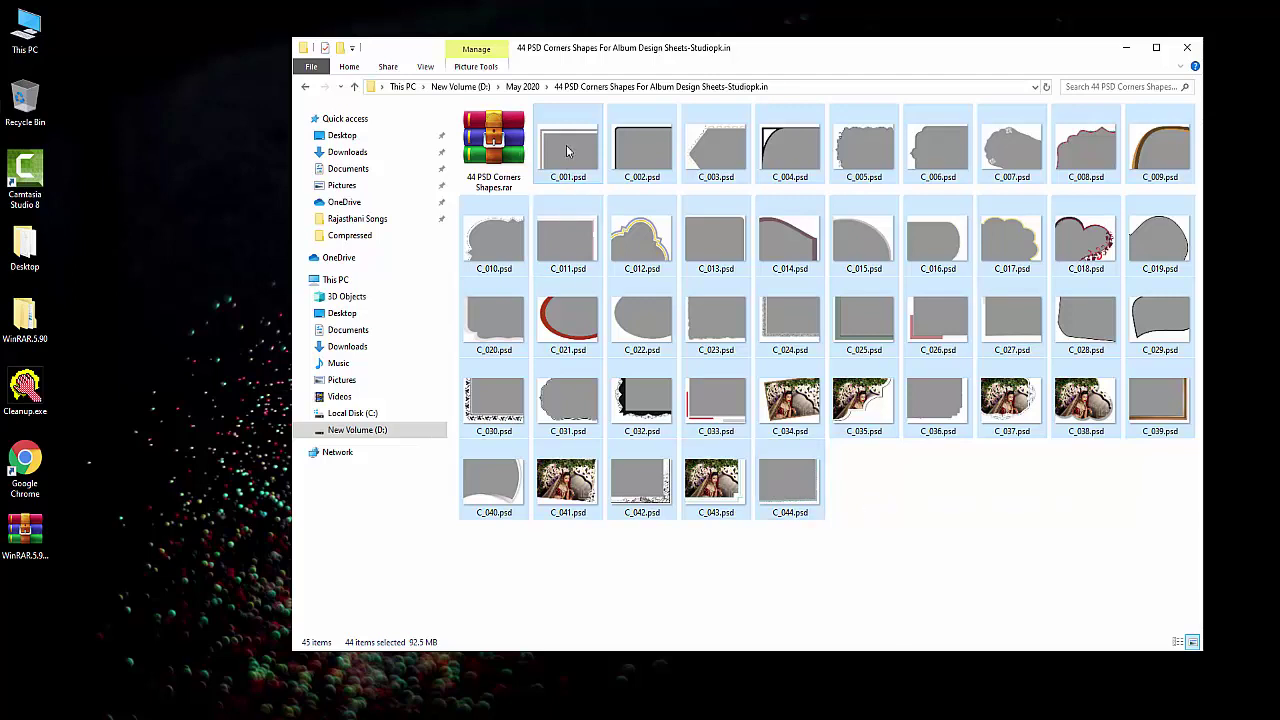
{"action": "left_click", "coordinate": [787, 482]}
{"action": "left_click", "coordinate": [550, 174], "text": "shift"}
{"action": "right_click", "coordinate": [561, 152]}
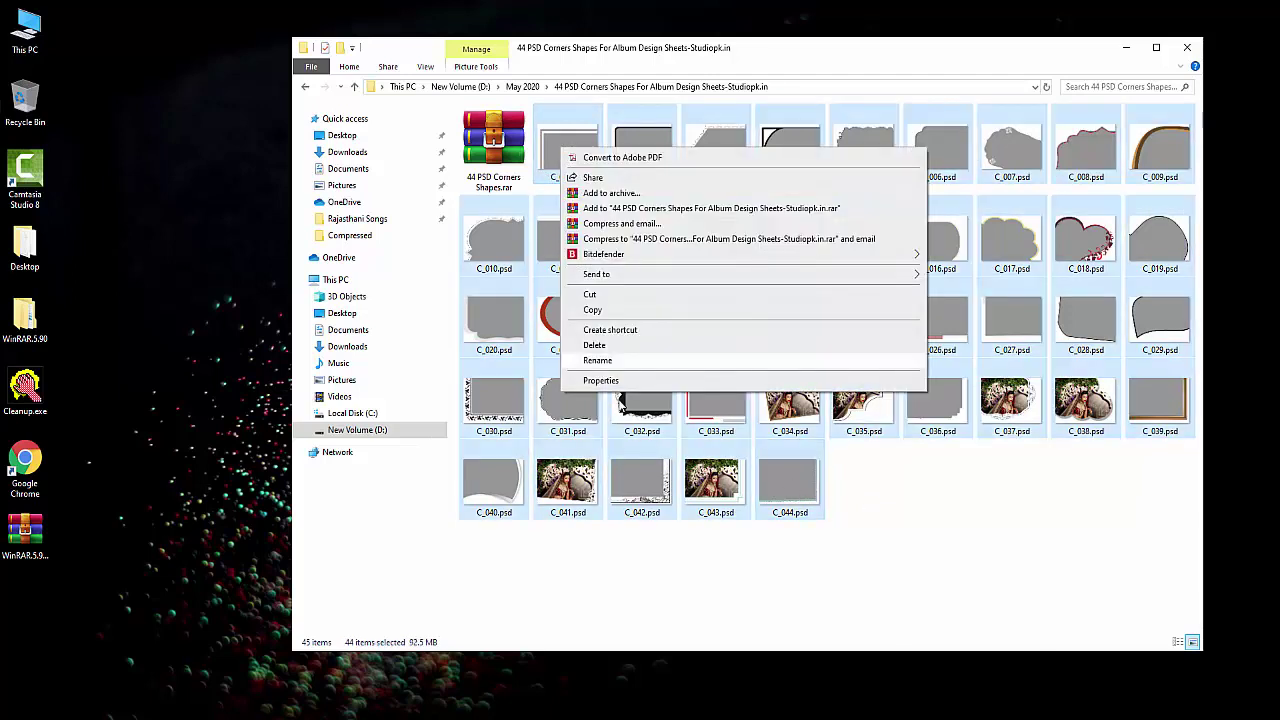
{"action": "left_click", "coordinate": [615, 395]}
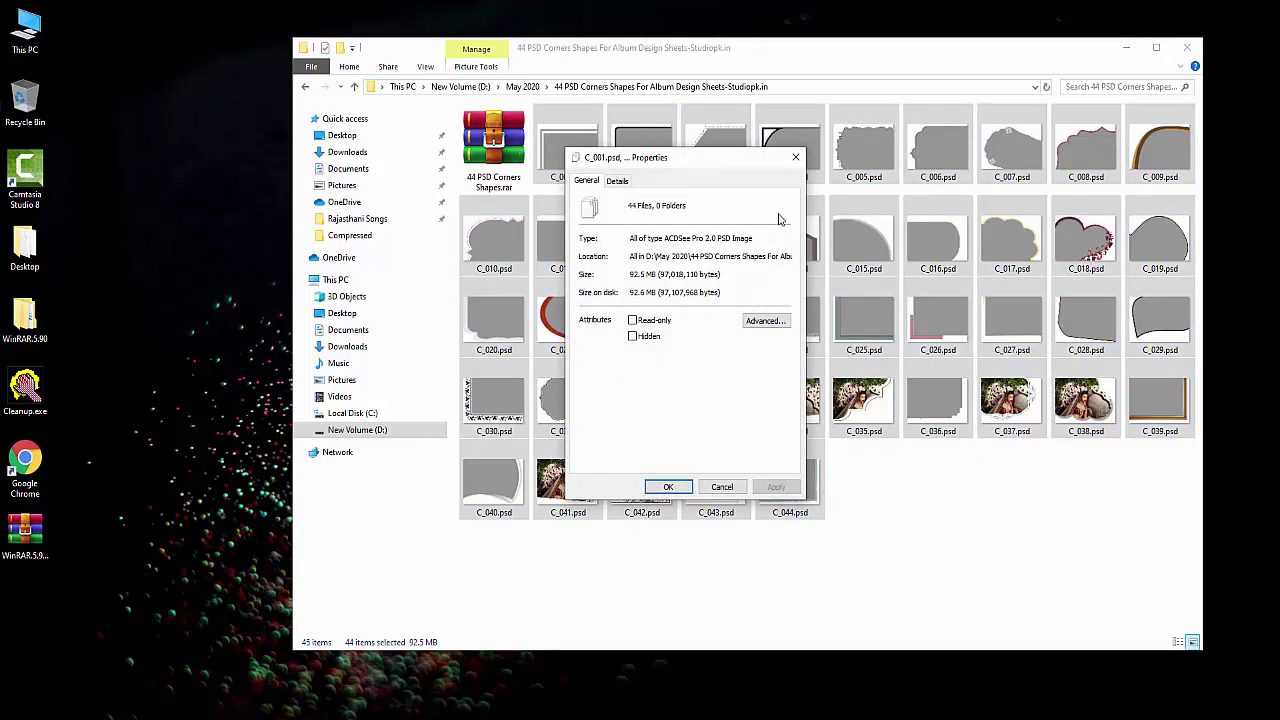
{"action": "left_click", "coordinate": [797, 159]}
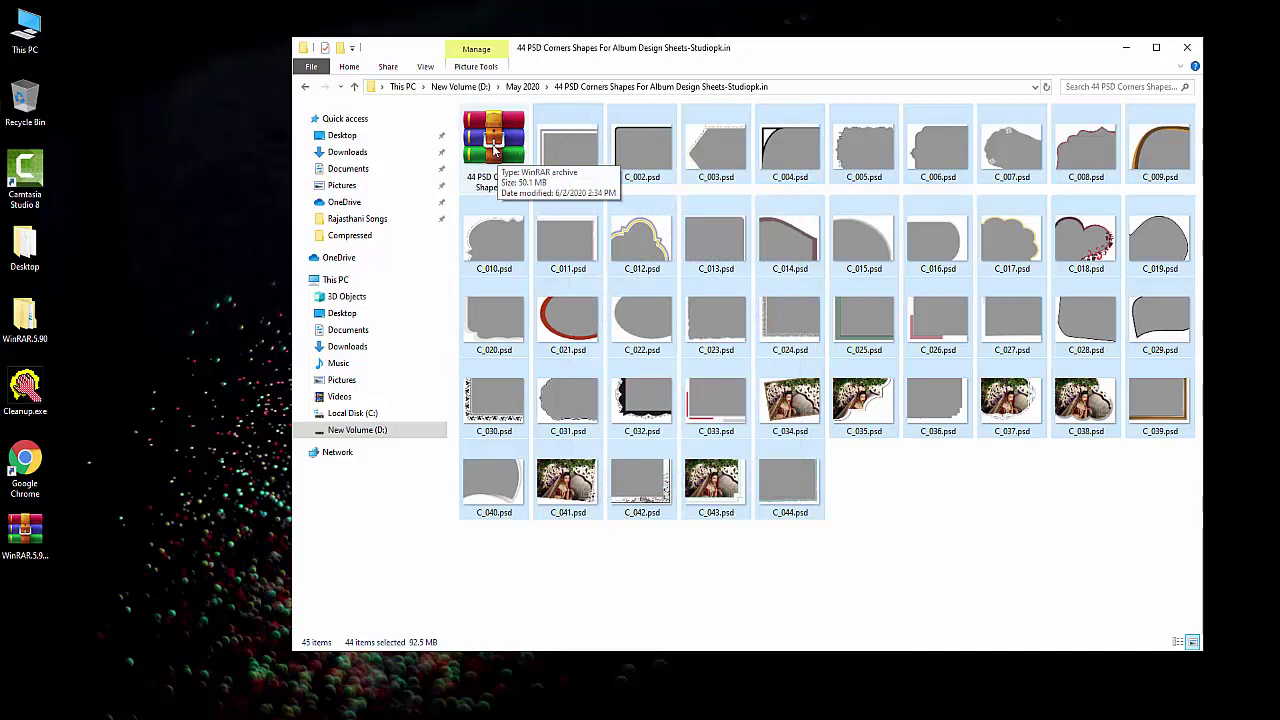
{"action": "left_click", "coordinate": [494, 150]}
{"action": "right_click", "coordinate": [494, 150]}
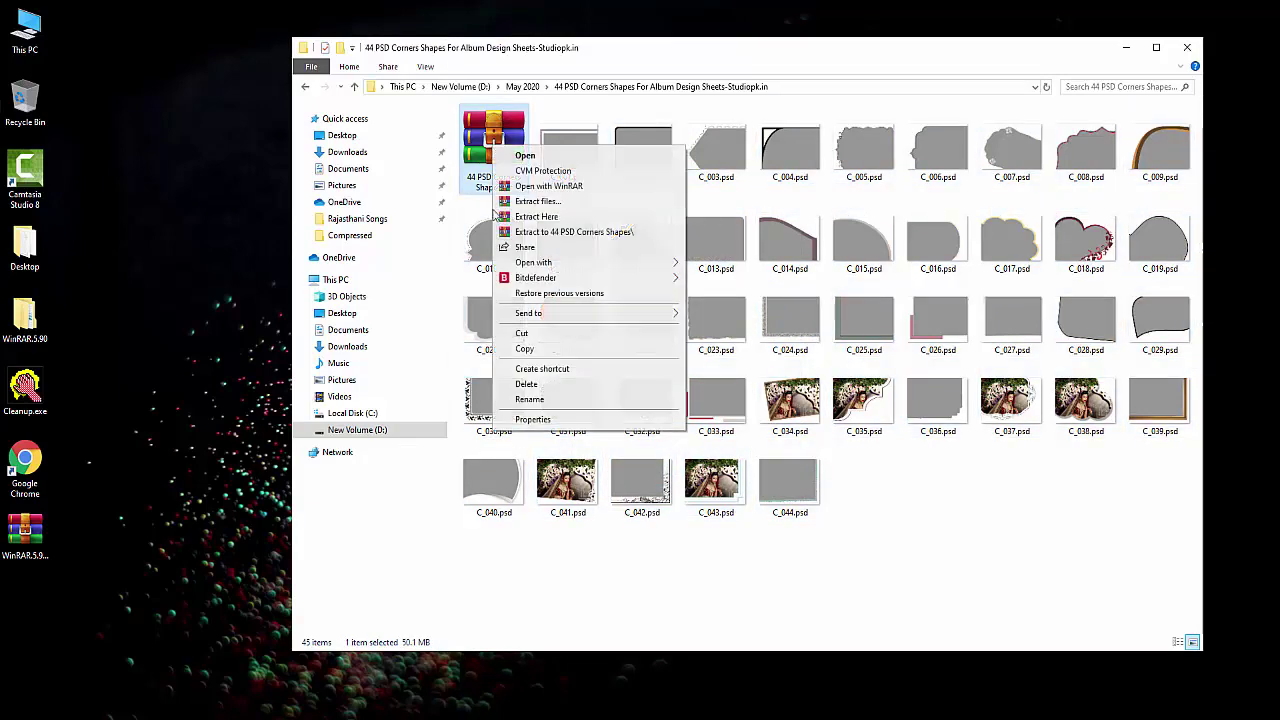
Review the archive's 50.1 MB size in Properties, then reselect C_001.psd through C_044.psd.
{"action": "left_click", "coordinate": [570, 424]}
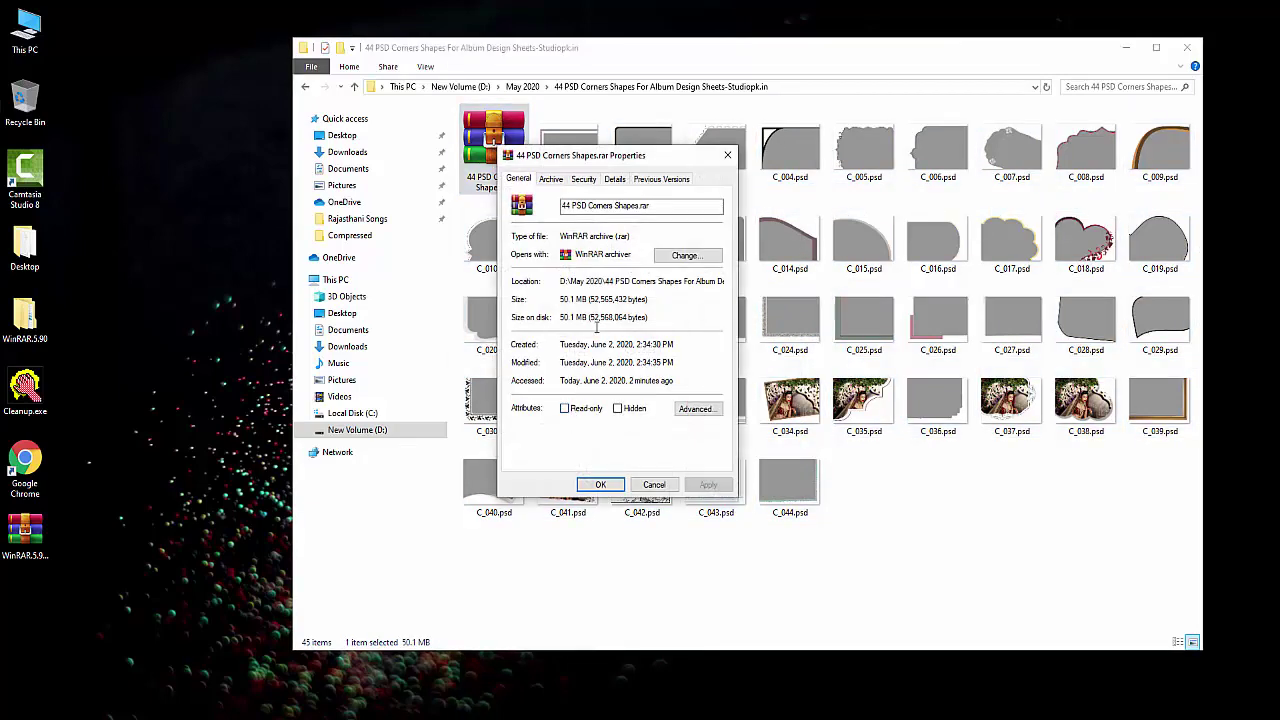
{"action": "left_click", "coordinate": [728, 157]}
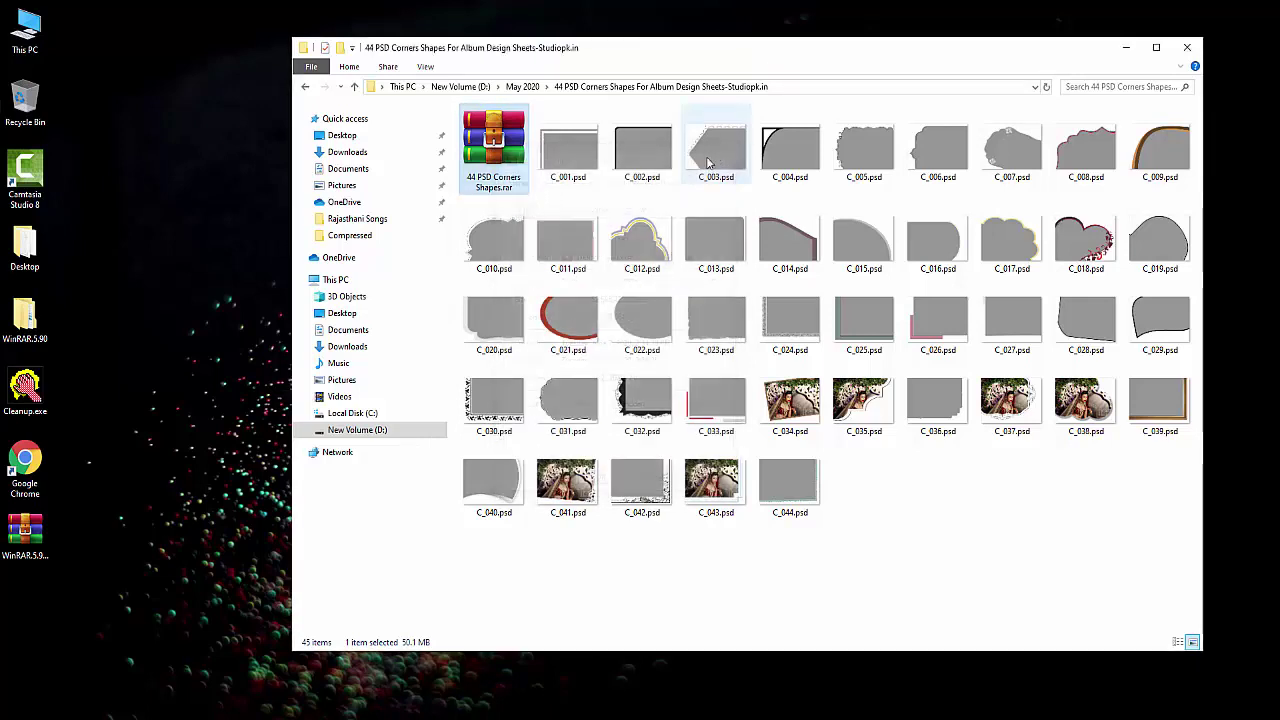
{"action": "left_click", "coordinate": [568, 150]}
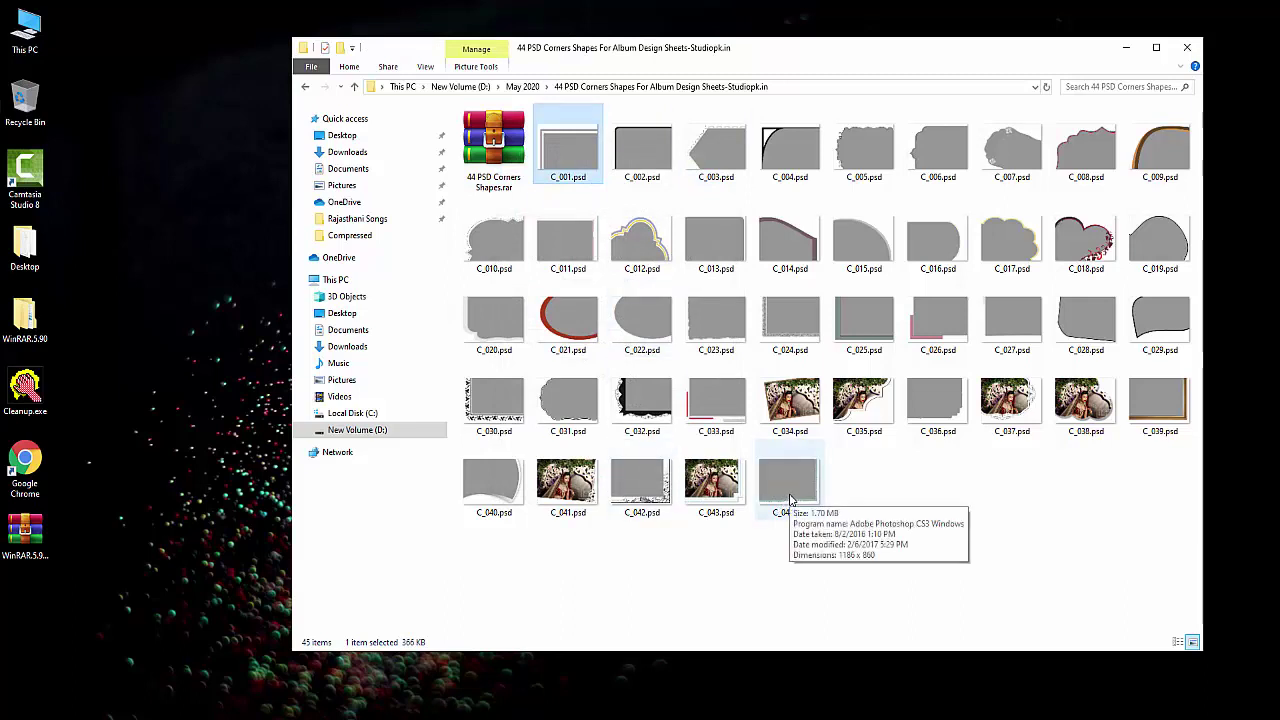
{"action": "left_click", "coordinate": [790, 500], "text": "shift"}
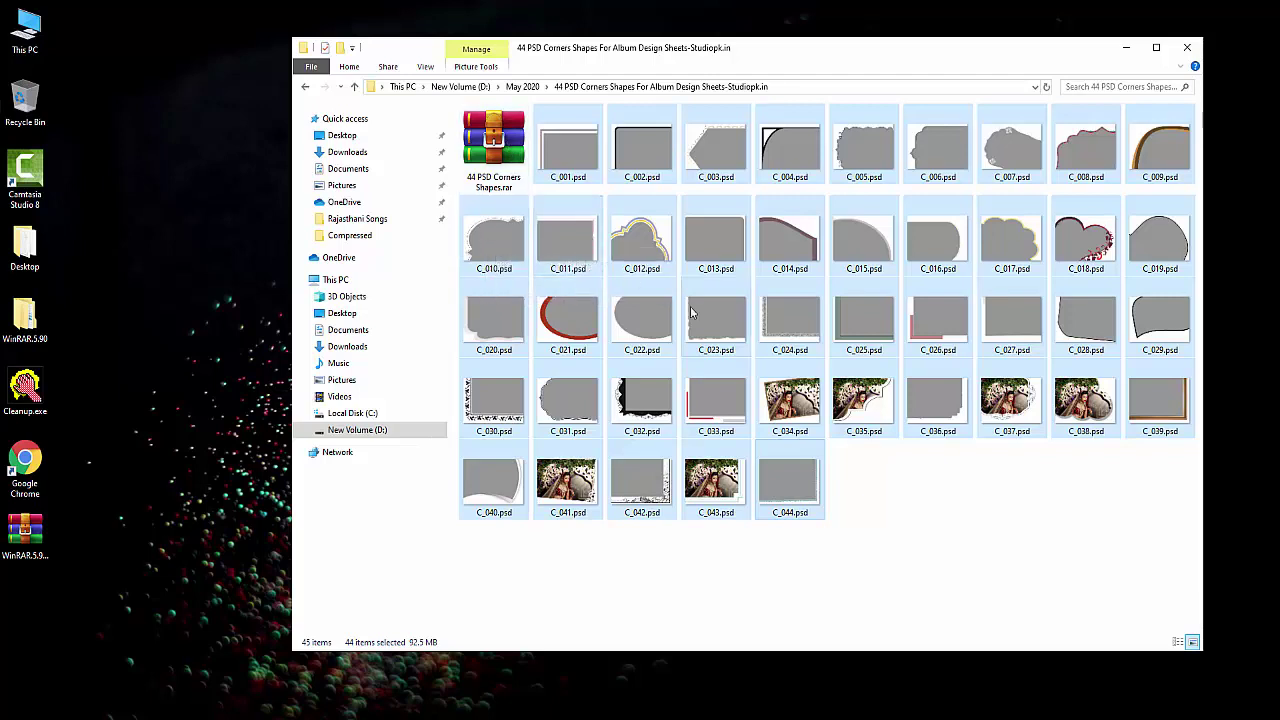
{"action": "mouse_move", "coordinate": [690, 313]}
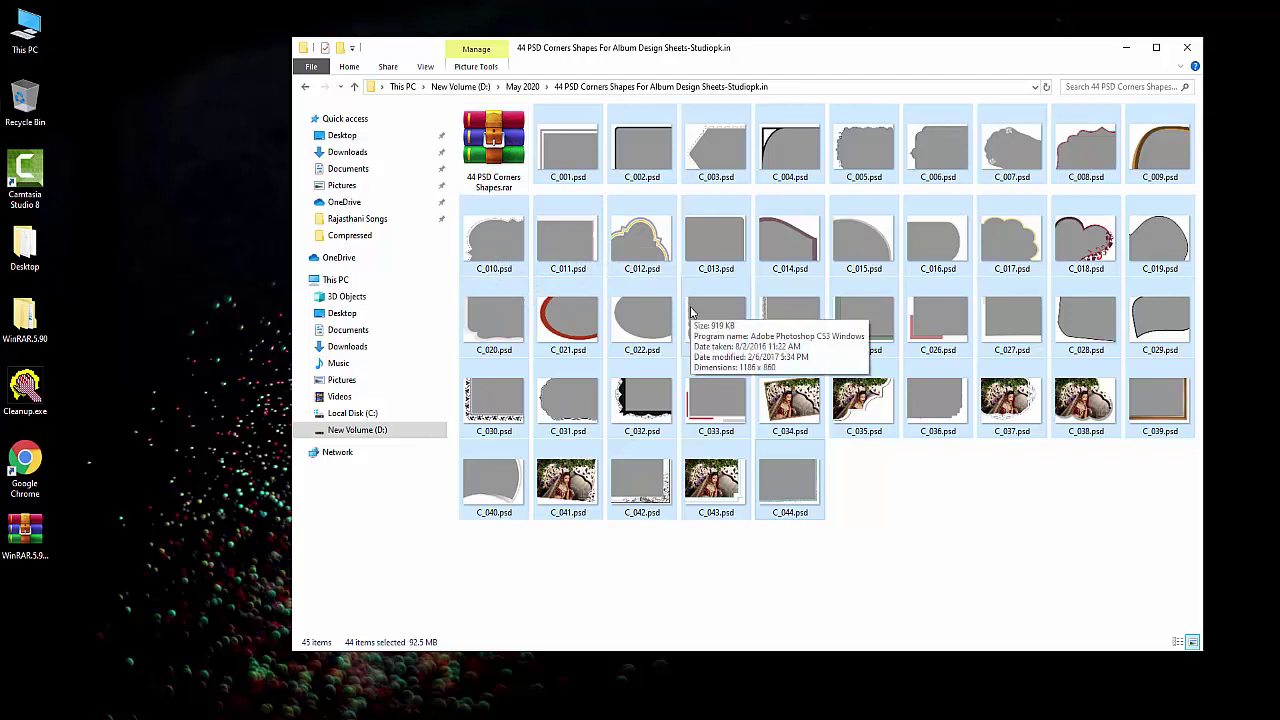